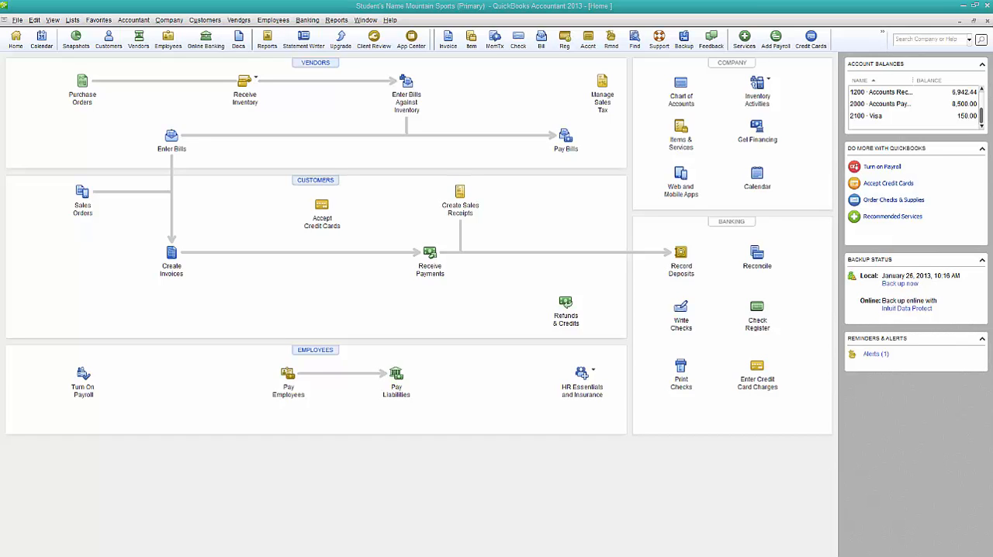
- Search the company file for "manual payroll"
{"action": "left_click", "coordinate": [924, 41]}
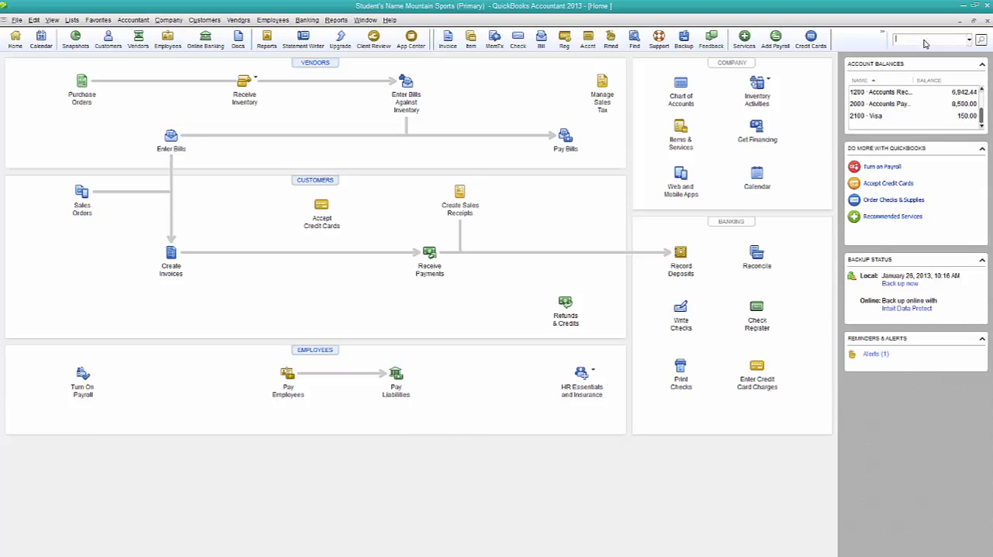
{"action": "type", "text": "manual pay"}
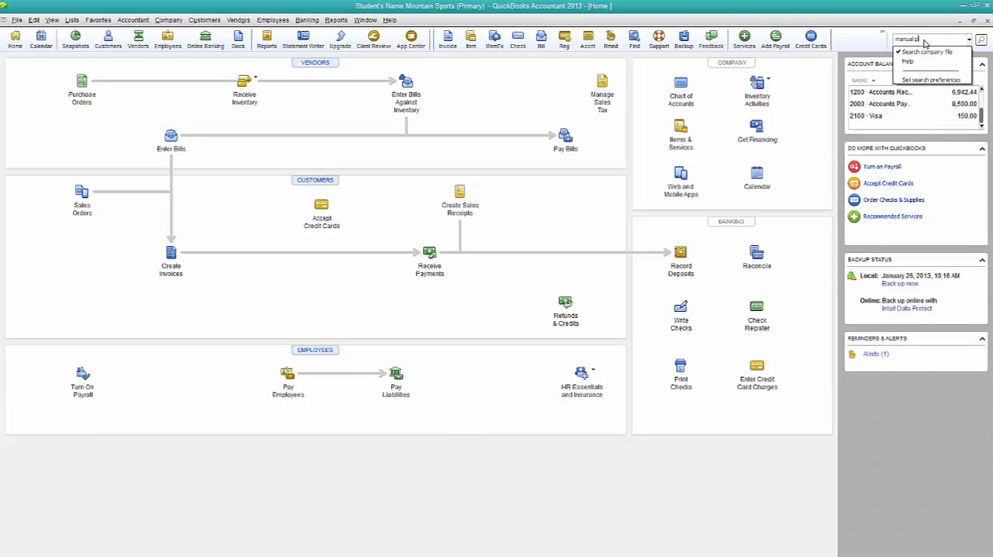
{"action": "type", "text": "roll"}
{"action": "key", "text": "Down"}
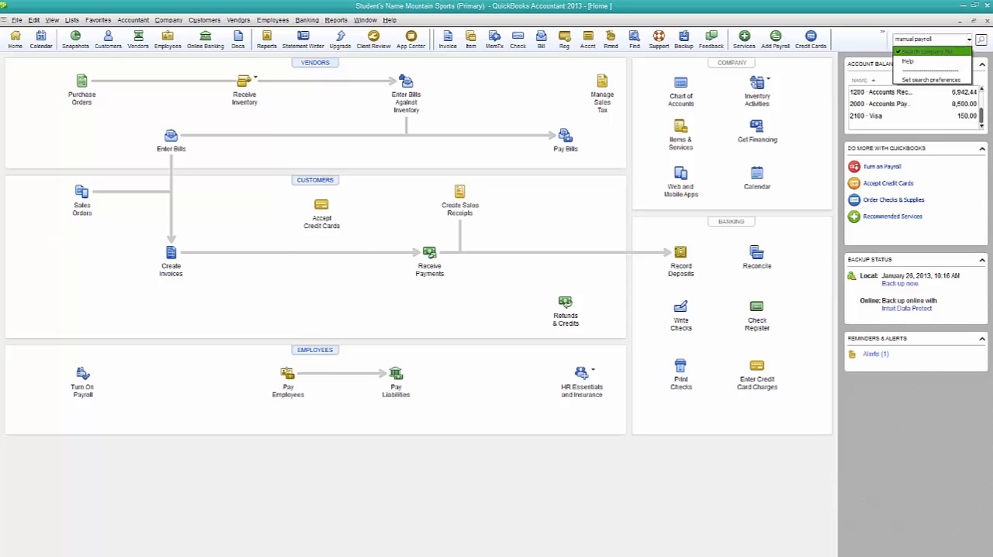
{"action": "key", "text": "Return"}
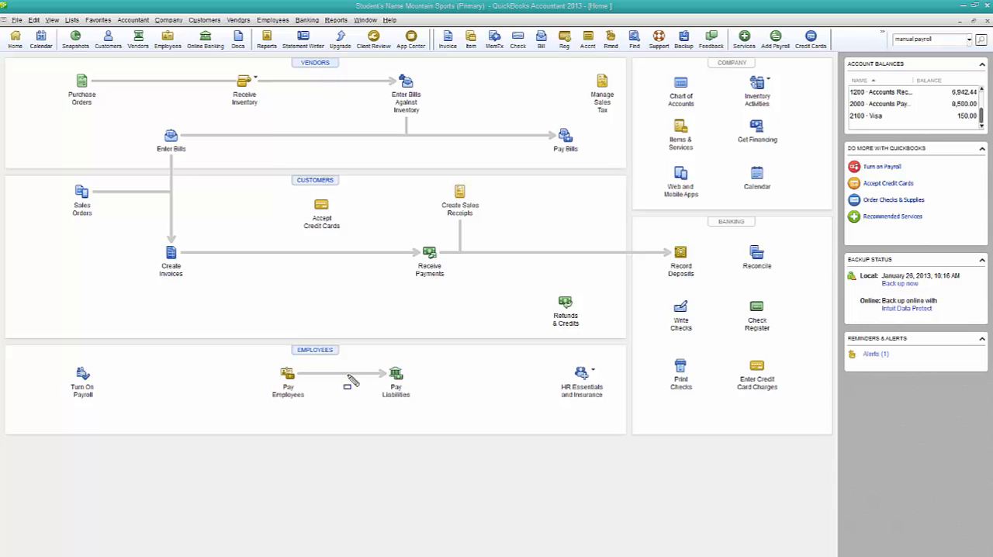
{"action": "mouse_move", "coordinate": [886, 23]}
{"action": "left_mouse_down"}
{"action": "mouse_move", "coordinate": [909, 51]}
{"action": "mouse_move", "coordinate": [991, 58]}
{"action": "left_mouse_up"}
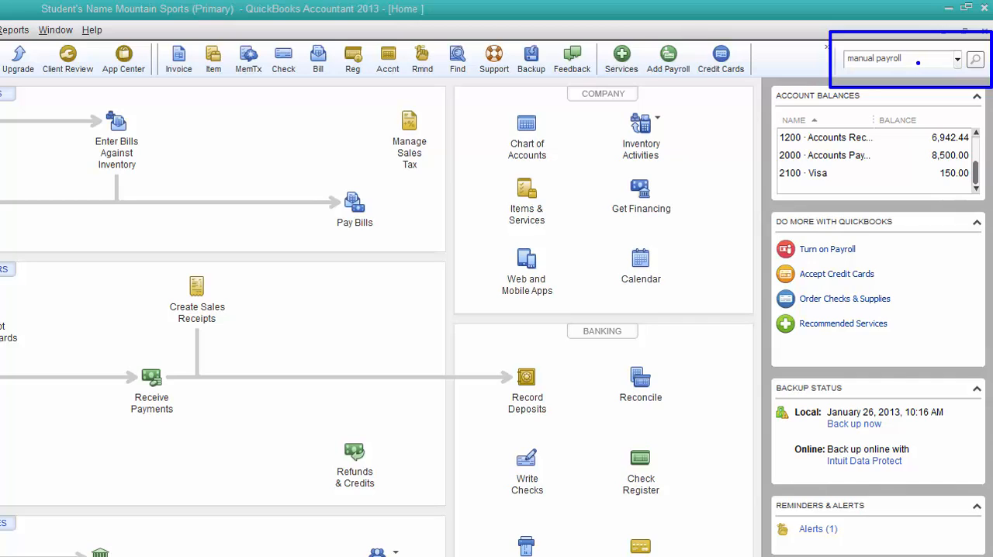
{"action": "key", "text": "Escape"}
{"action": "left_click", "coordinate": [916, 57]}
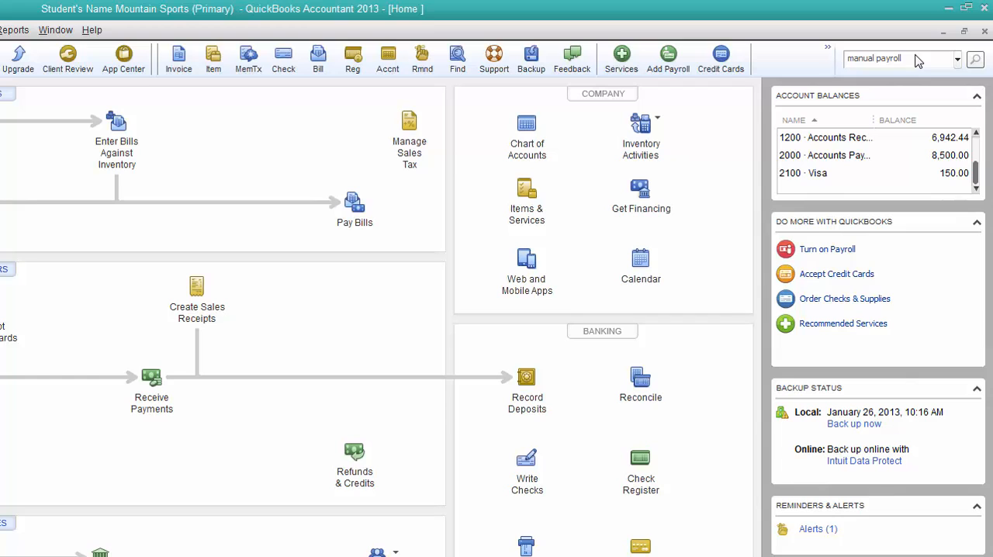
{"action": "key", "text": "Return"}
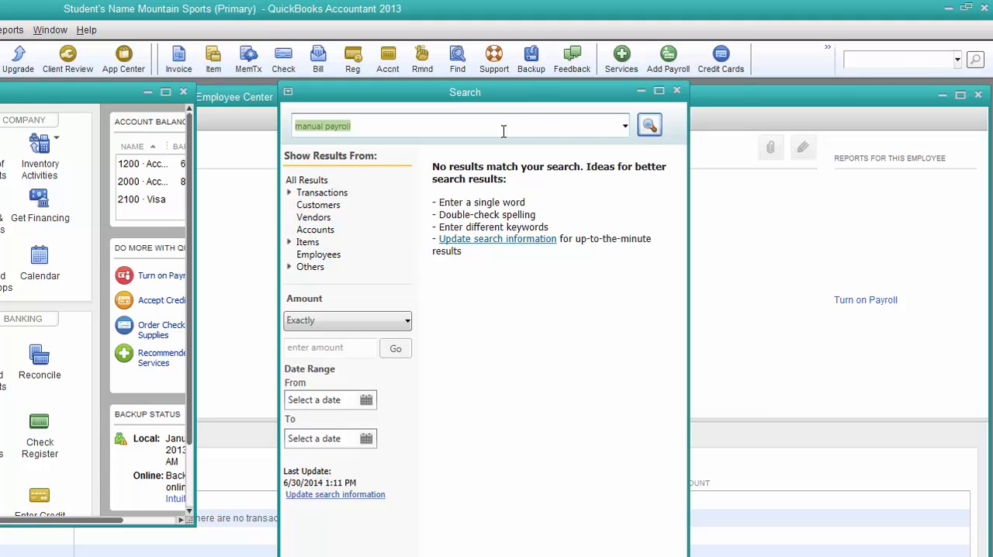
{"action": "left_click", "coordinate": [650, 127]}
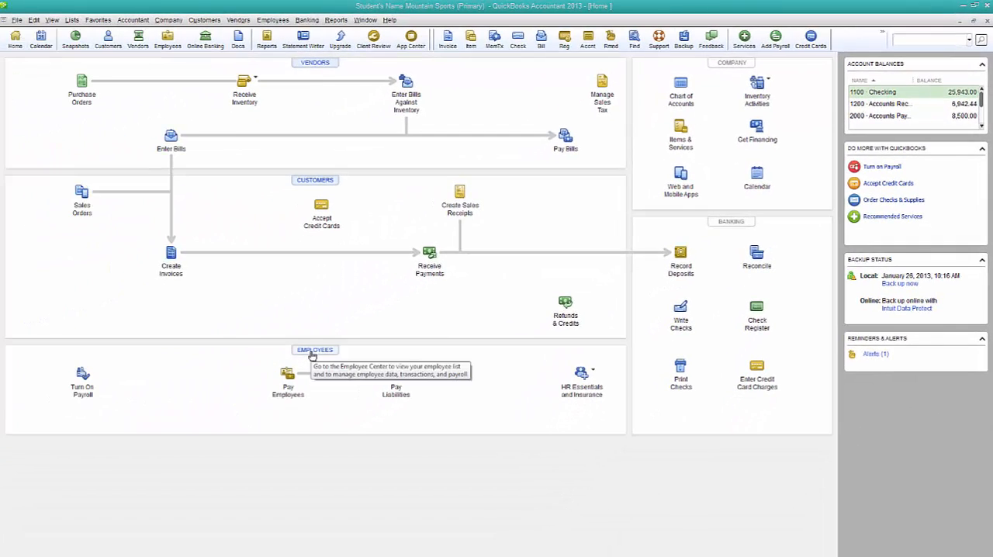
- Start a new employee record from the Employee Center and enter the employee's first name, middle initial and last name
{"action": "left_click", "coordinate": [313, 353]}
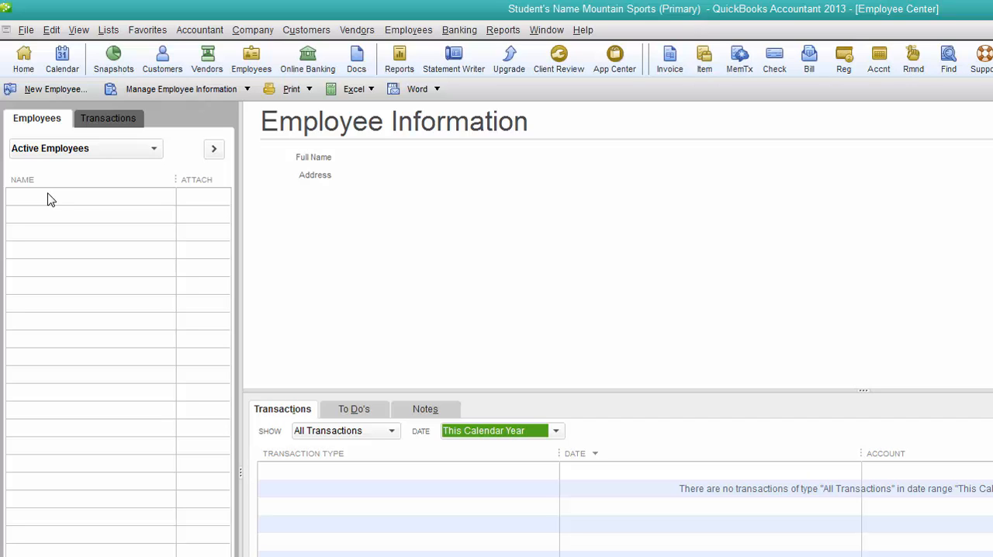
{"action": "left_click", "coordinate": [46, 90]}
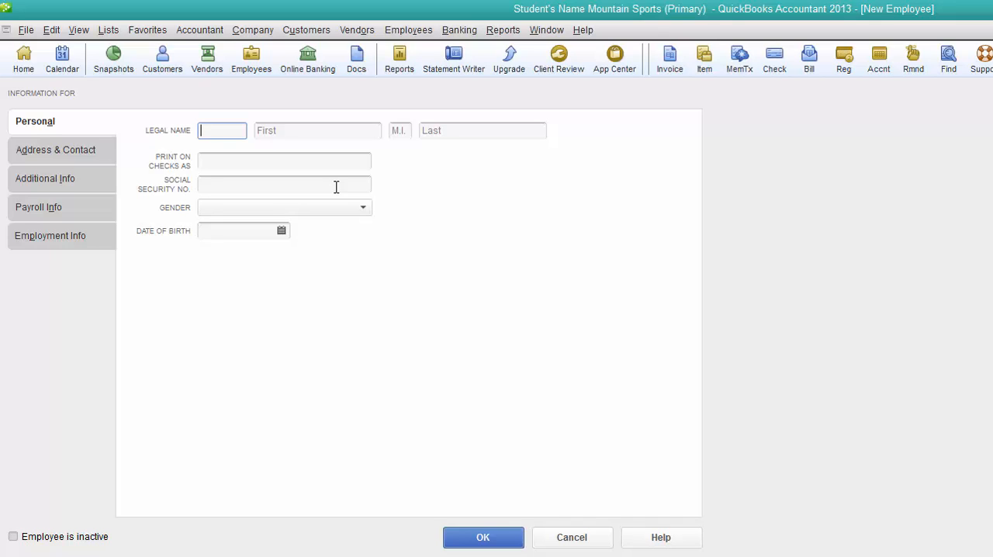
{"action": "key", "text": "Tab"}
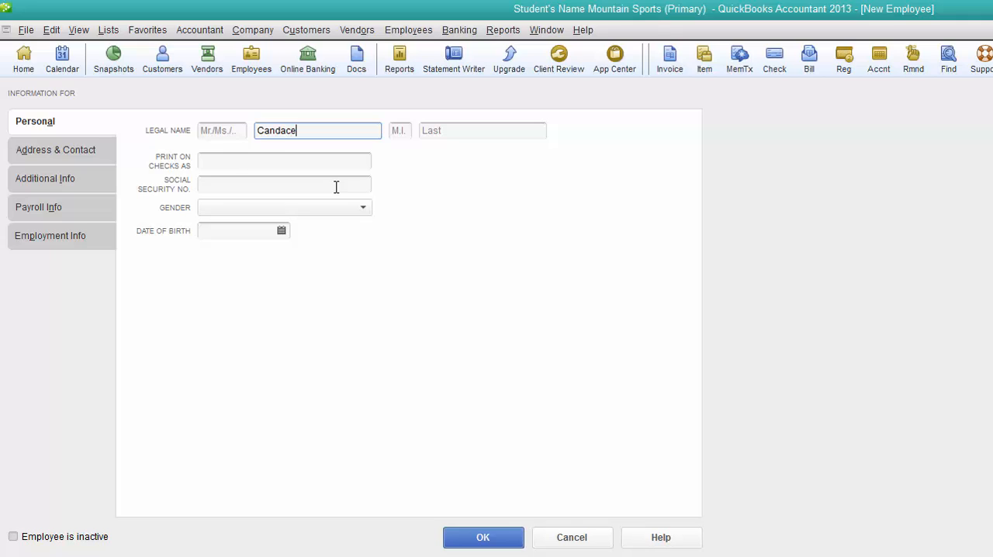
{"action": "key", "text": "Tab"}
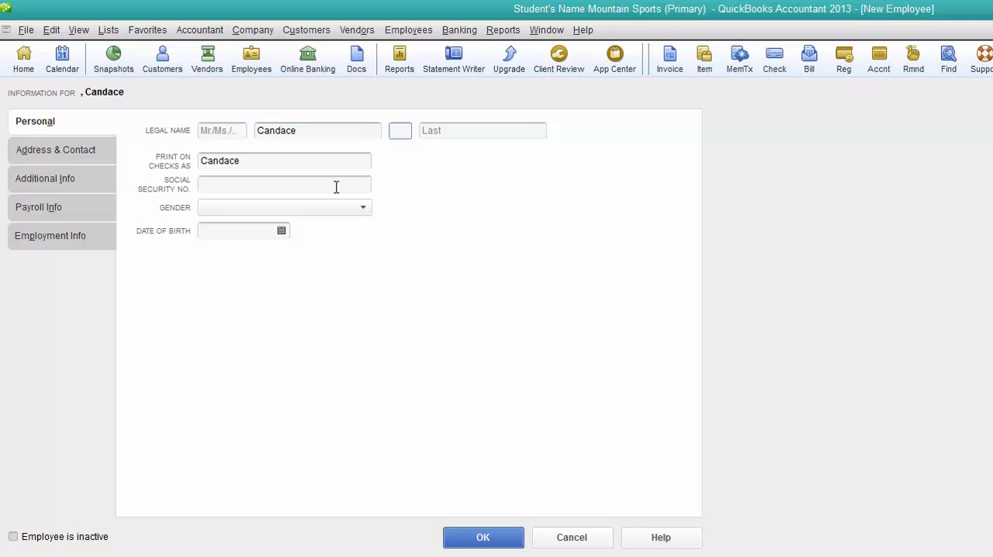
{"action": "key", "text": "Tab"}
{"action": "key", "text": "Tab"}
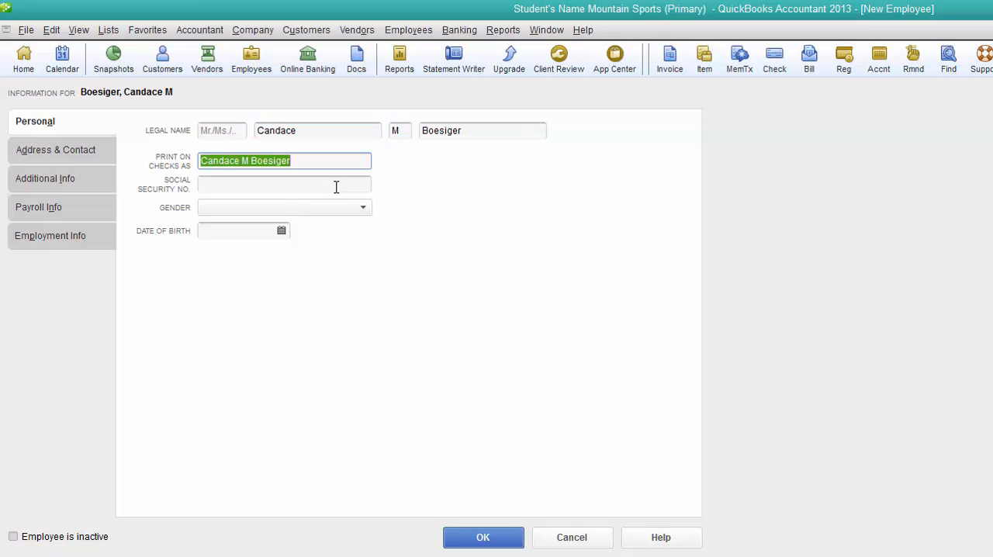
- Enter the employee's Social Security number with its separating hyphens, keeping the suggested name for printing on checks
{"action": "key", "text": "Tab"}
{"action": "type", "text": "12345"}
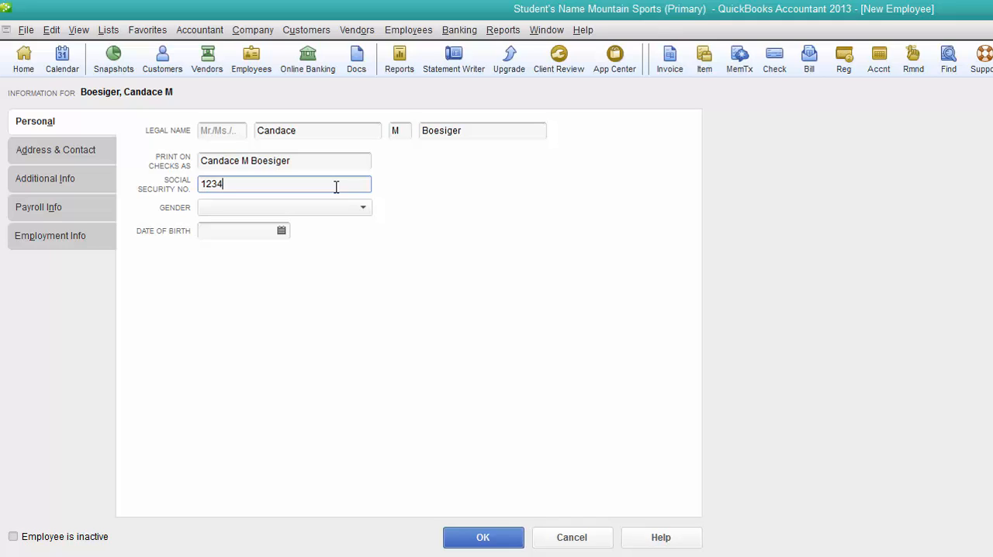
{"action": "type", "text": "6789"}
{"action": "key", "text": "Left"}
{"action": "key", "text": "Left"}
{"action": "key", "text": "Left"}
{"action": "key", "text": "Left"}
{"action": "key", "text": "Left"}
{"action": "key", "text": "Left"}
{"action": "type", "text": "-"}
{"action": "key", "text": "Right"}
{"action": "key", "text": "Right"}
{"action": "type", "text": "-"}
- Set the employee's gender to Female and fill in the date of birth
{"action": "left_click", "coordinate": [206, 209]}
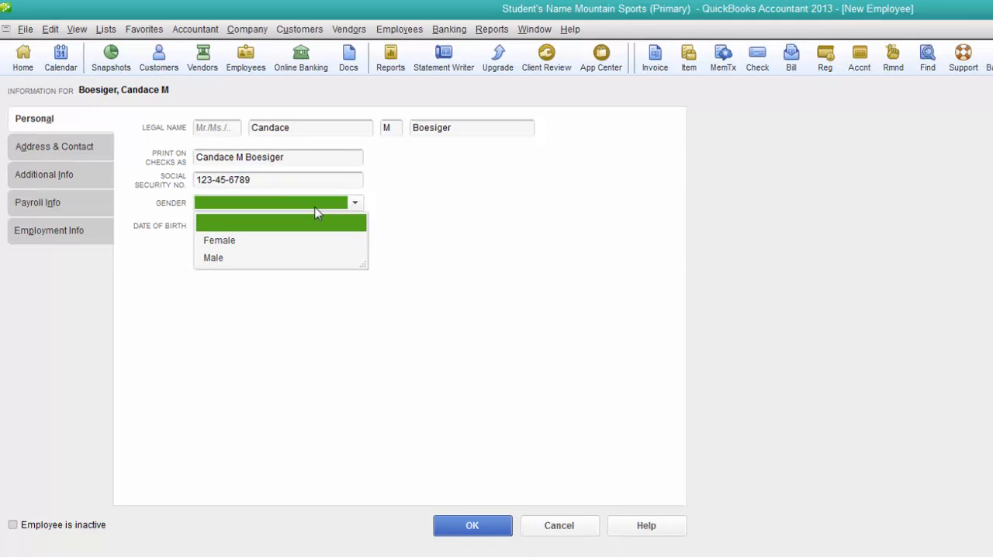
{"action": "left_click", "coordinate": [158, 166]}
{"action": "left_click", "coordinate": [145, 155]}
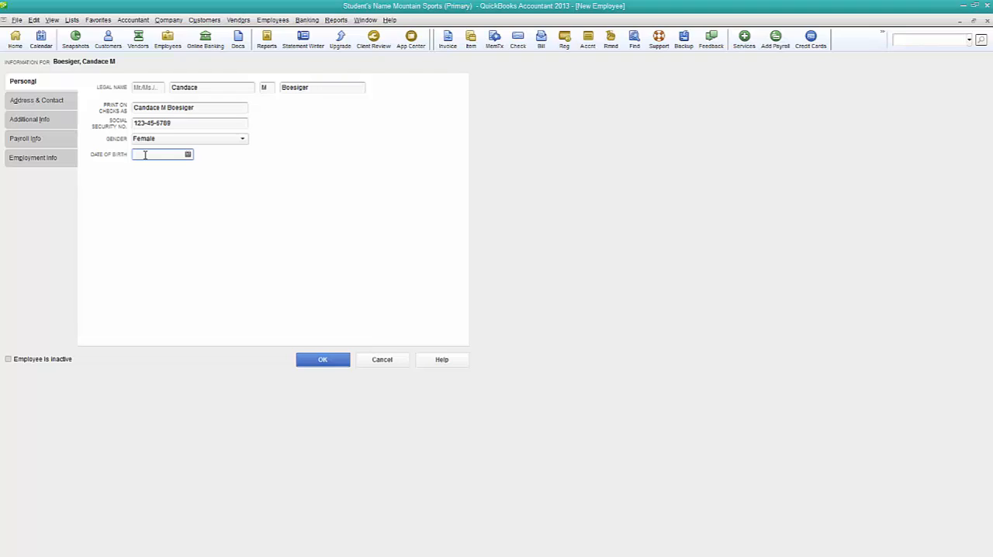
{"action": "type", "text": "05/05/2014"}
{"action": "key", "text": "Tab"}
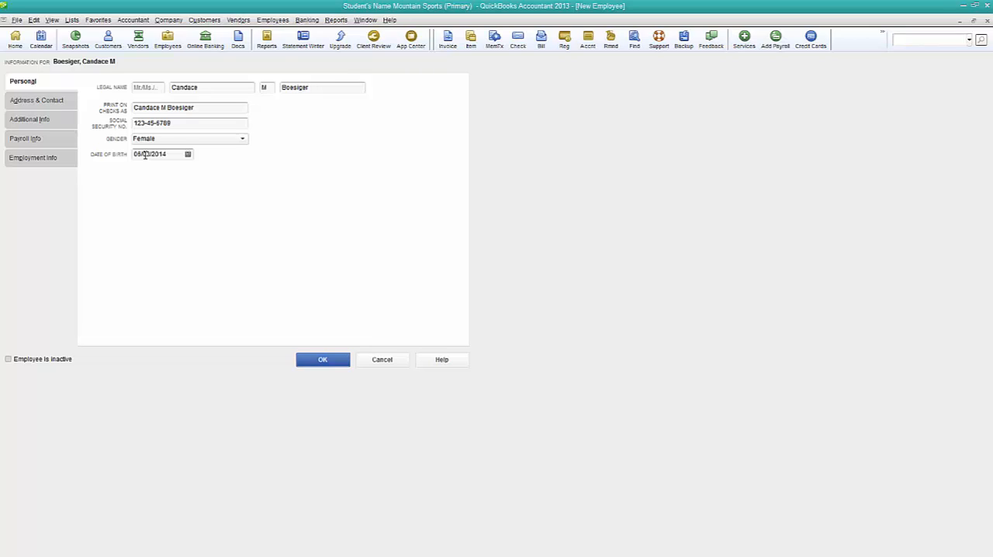
- Set up the new employee's payroll taxes with ID as both the state worked and the state subject to withholding
{"action": "left_click", "coordinate": [337, 364]}
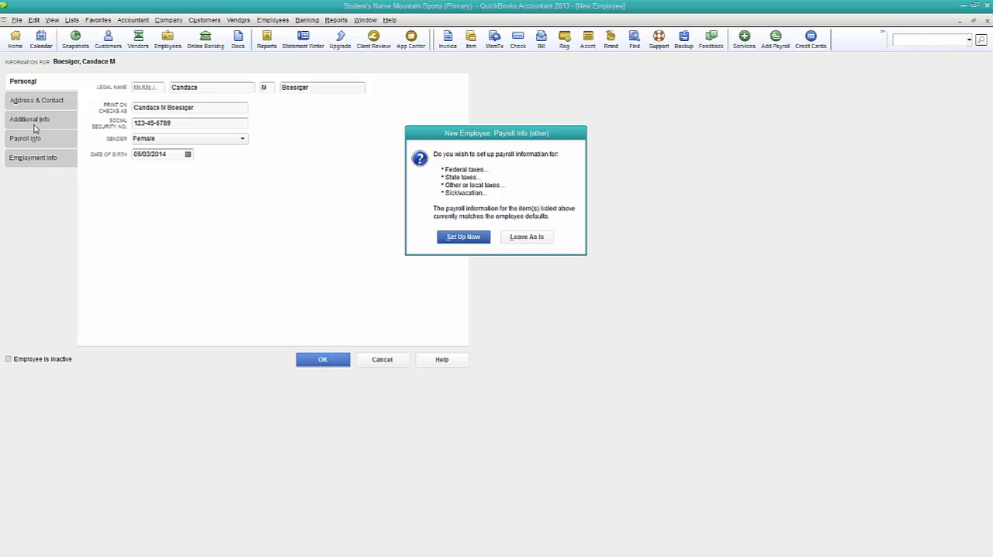
{"action": "left_click", "coordinate": [459, 237]}
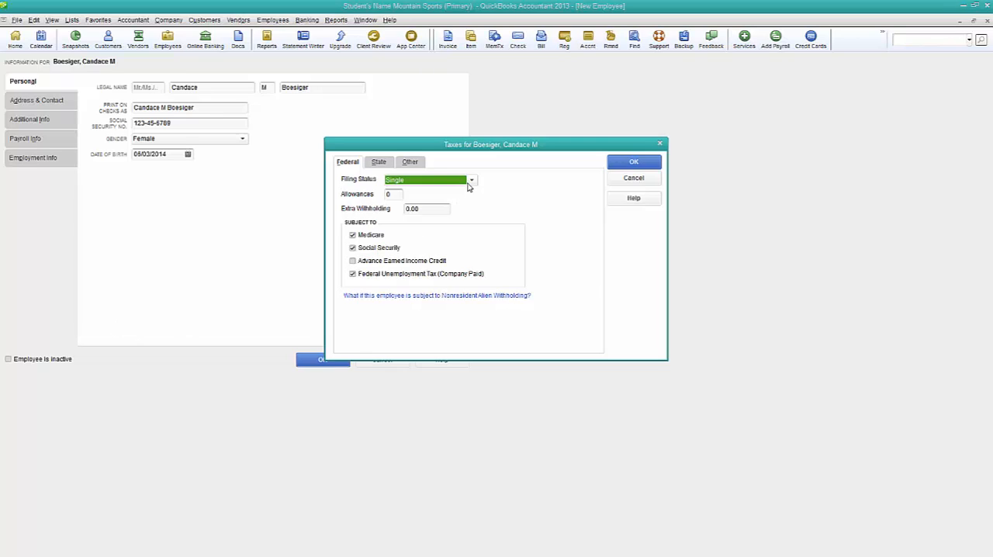
{"action": "left_click", "coordinate": [386, 166]}
{"action": "left_click", "coordinate": [417, 191]}
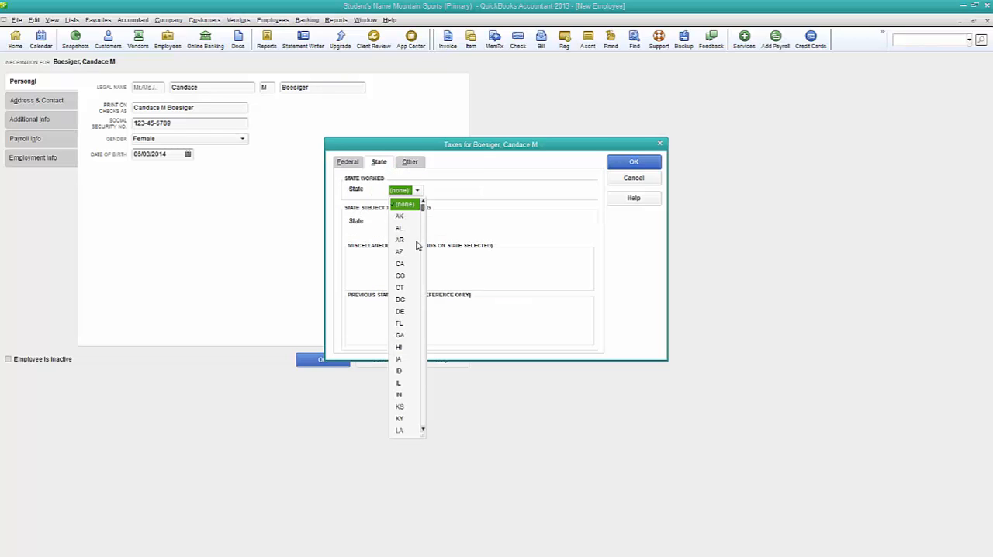
{"action": "left_click", "coordinate": [399, 371]}
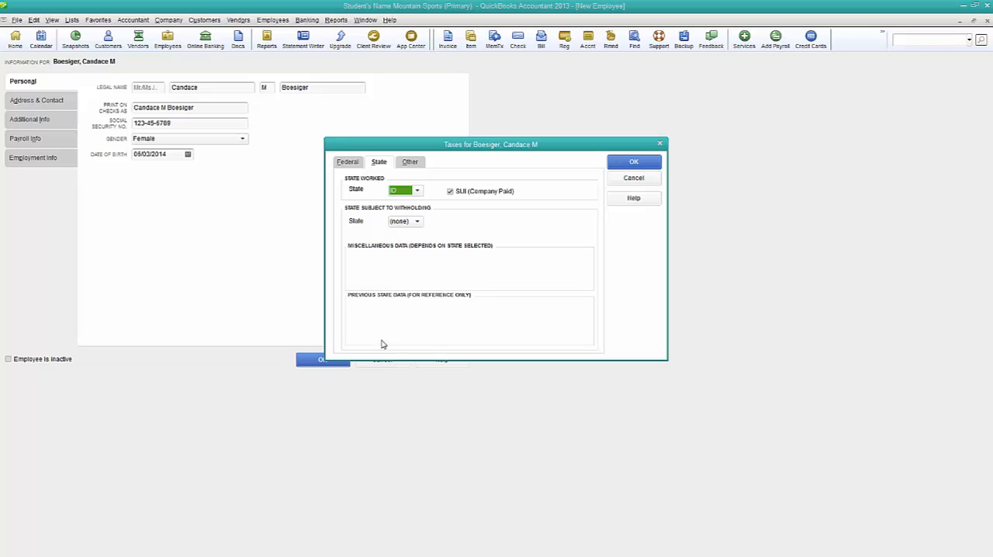
{"action": "left_click", "coordinate": [417, 223]}
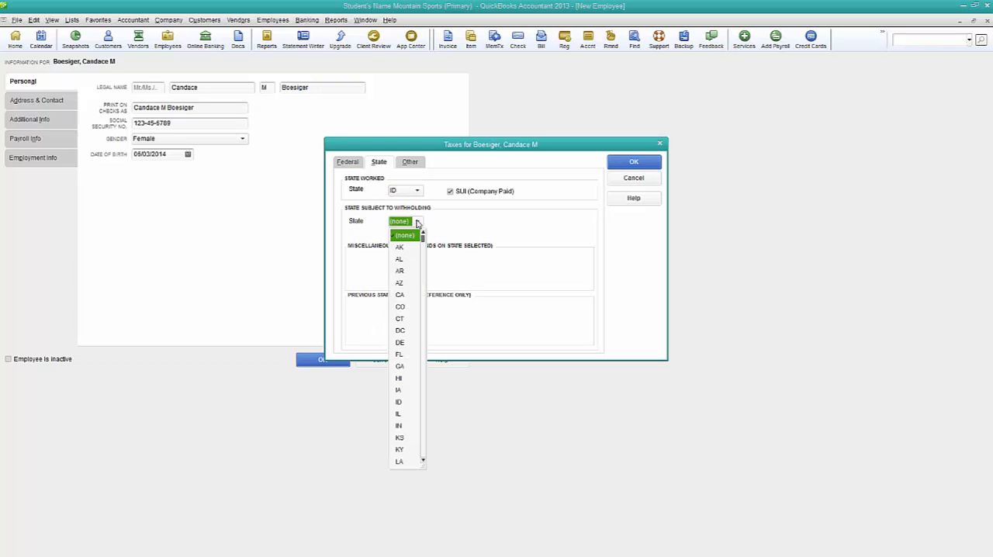
{"action": "left_click", "coordinate": [400, 402]}
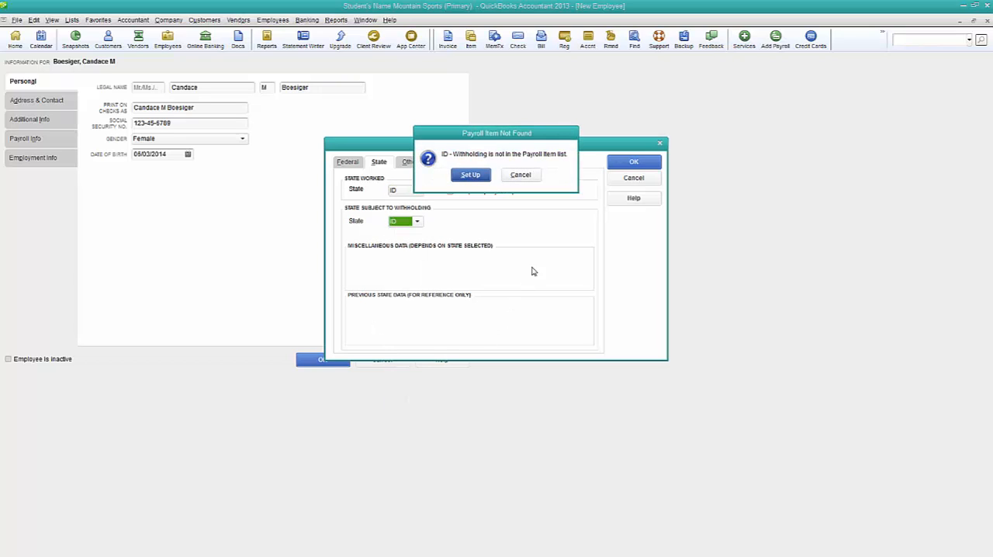
- Start setting up the missing Idaho state withholding payroll item, keeping the name ID - Withholding
{"action": "left_click", "coordinate": [471, 175]}
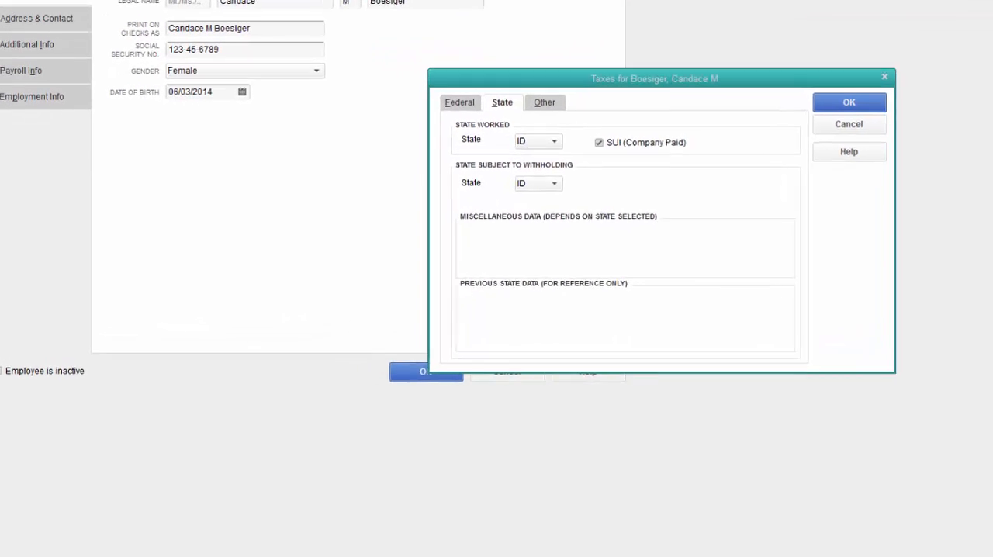
{"action": "left_click_drag", "start_coordinate": [766, 151], "coordinate": [720, 158]}
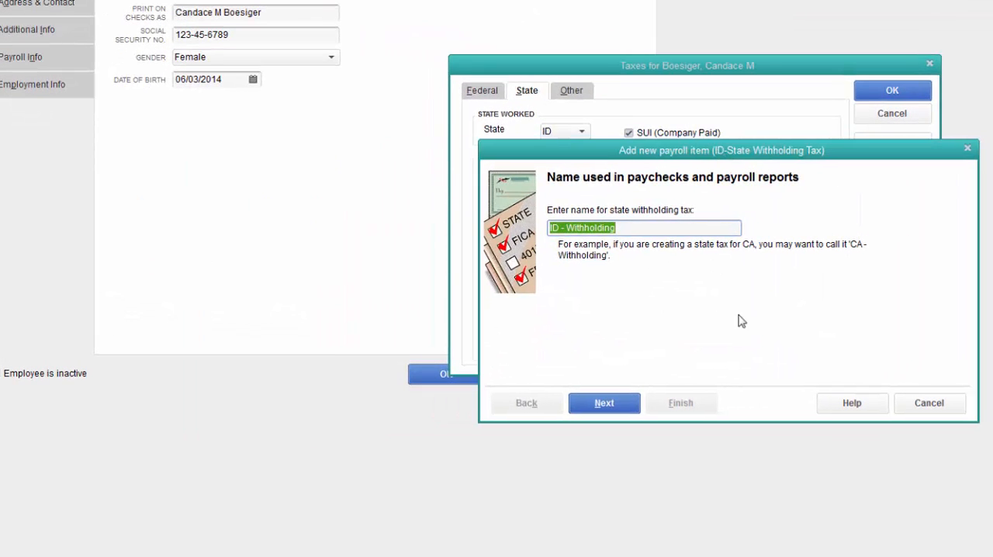
{"action": "left_click", "coordinate": [604, 403]}
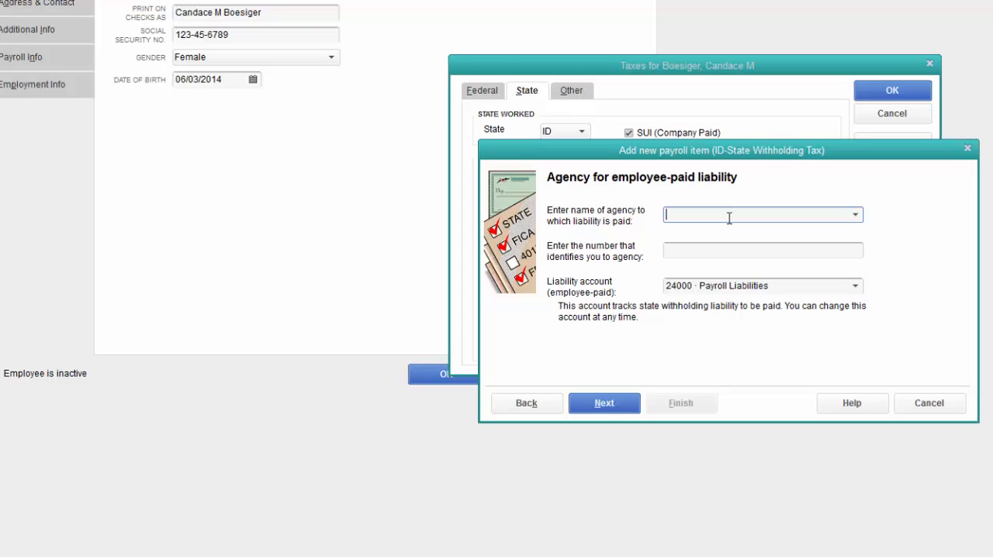
- Name State of Idaho as the agency for the employee-paid liability and add it as a new vendor
{"action": "type", "text": "State of Idaho"}
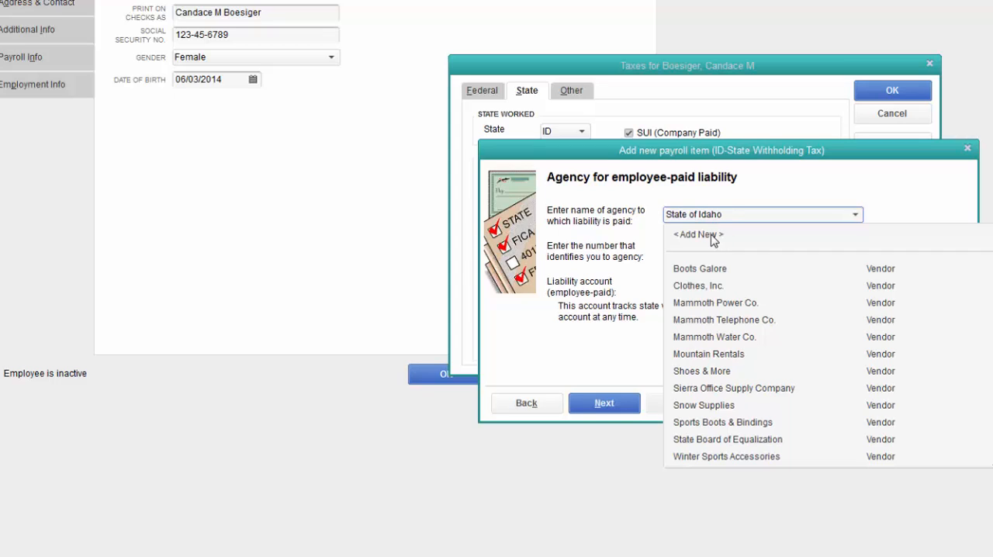
{"action": "left_click", "coordinate": [698, 235]}
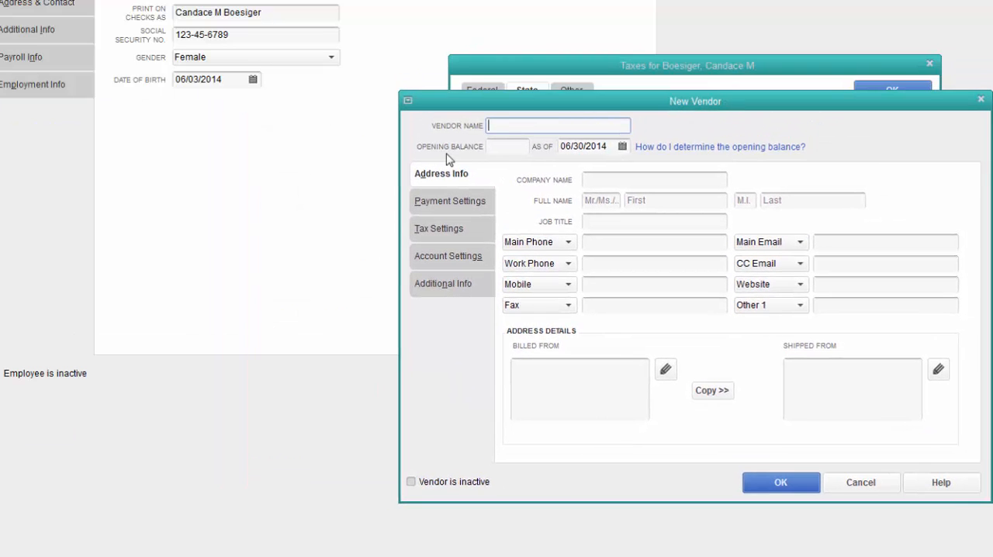
{"action": "type", "text": "Stat eof Idaho"}
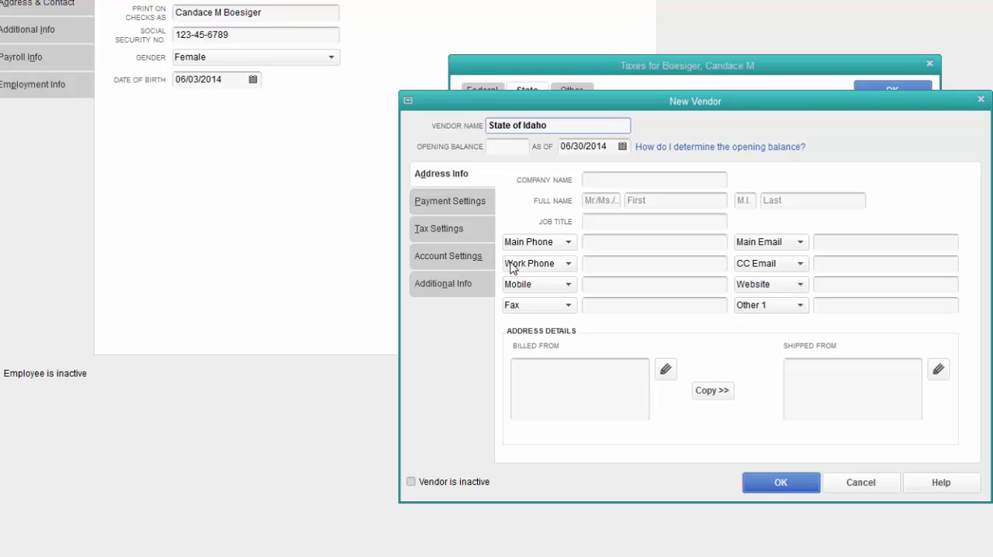
{"action": "left_click", "coordinate": [781, 483]}
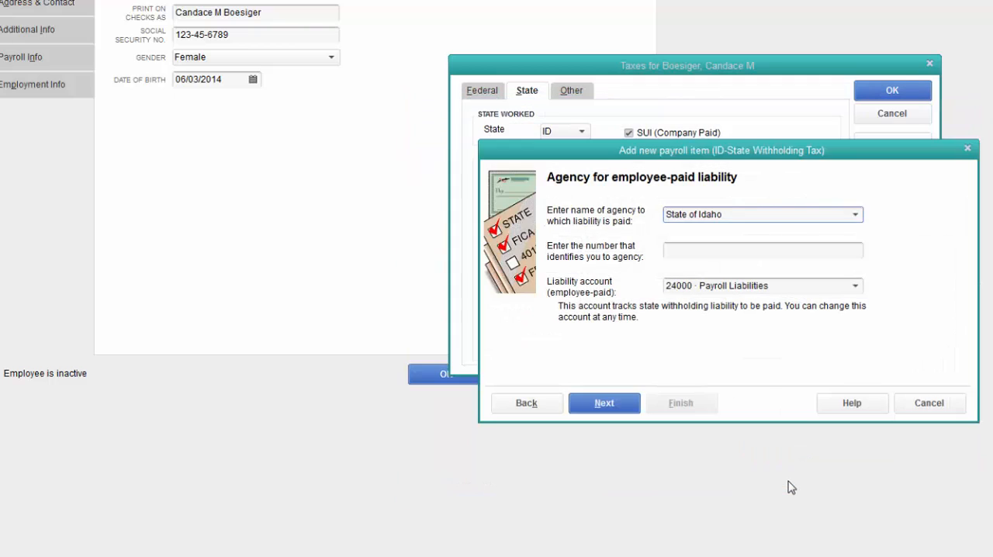
- Fill in the agency identification number, keep 24000 · Payroll Liabilities as the liability account, and finish the withholding item
{"action": "left_click", "coordinate": [712, 251]}
{"action": "type", "text": "123456015"}
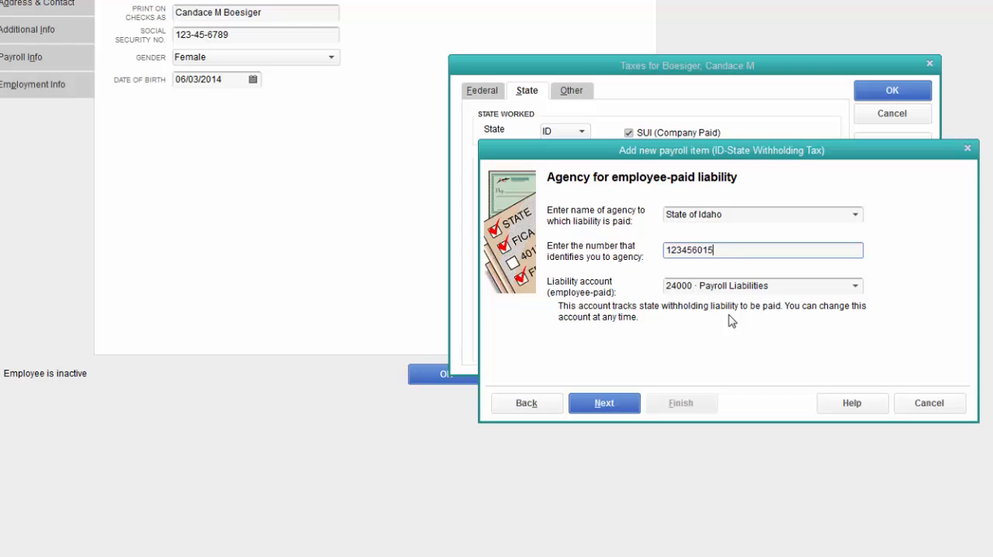
{"action": "left_click", "coordinate": [855, 288]}
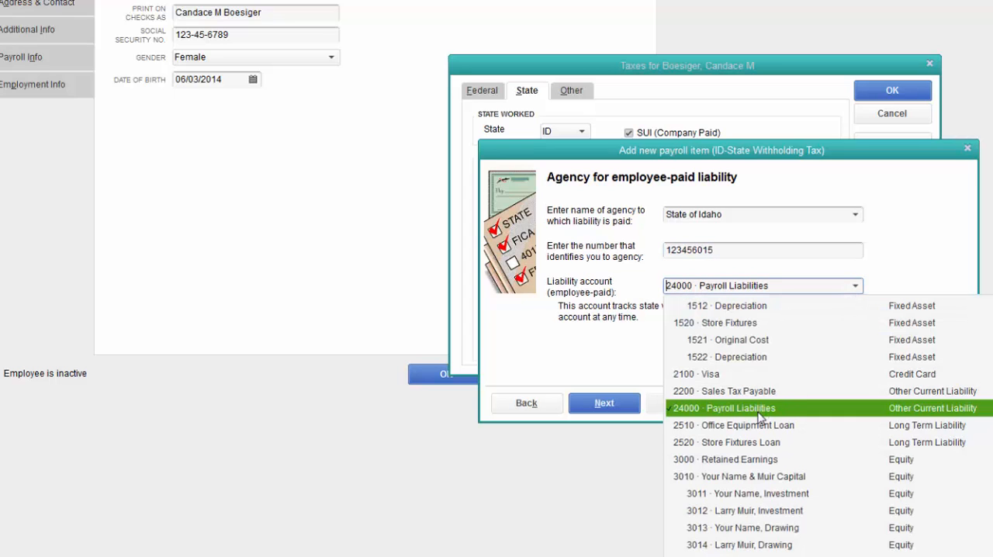
{"action": "left_click", "coordinate": [613, 357]}
{"action": "left_click", "coordinate": [595, 404]}
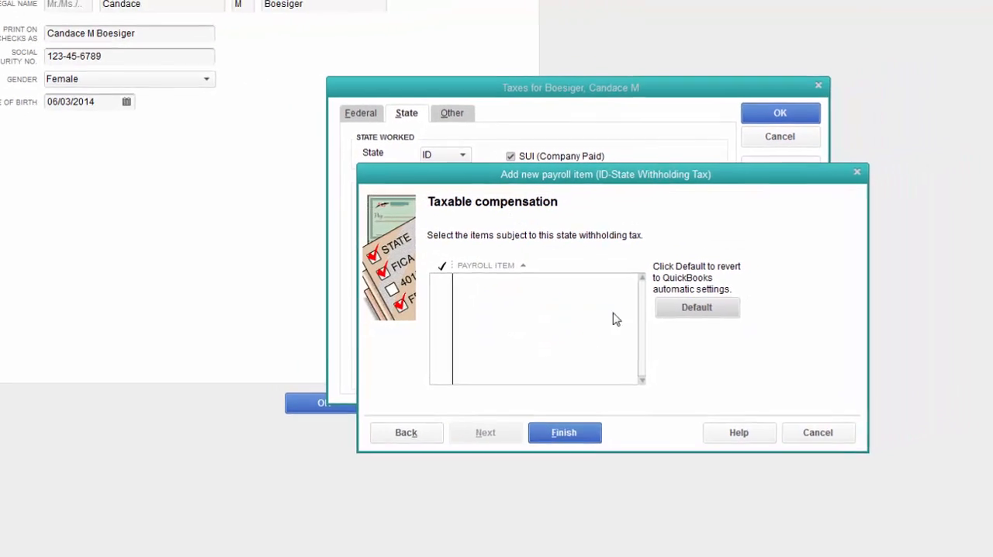
{"action": "left_click", "coordinate": [462, 458]}
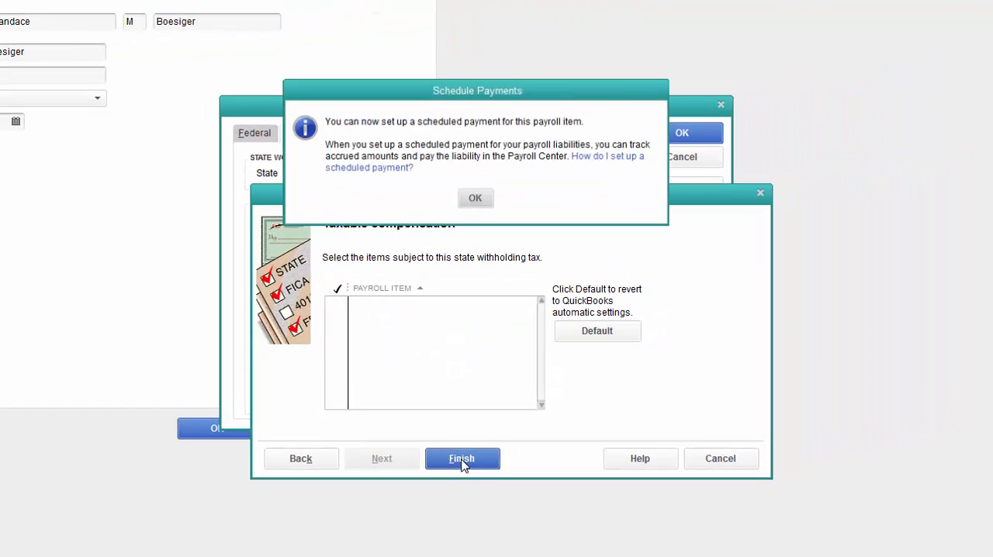
{"action": "left_click", "coordinate": [478, 203]}
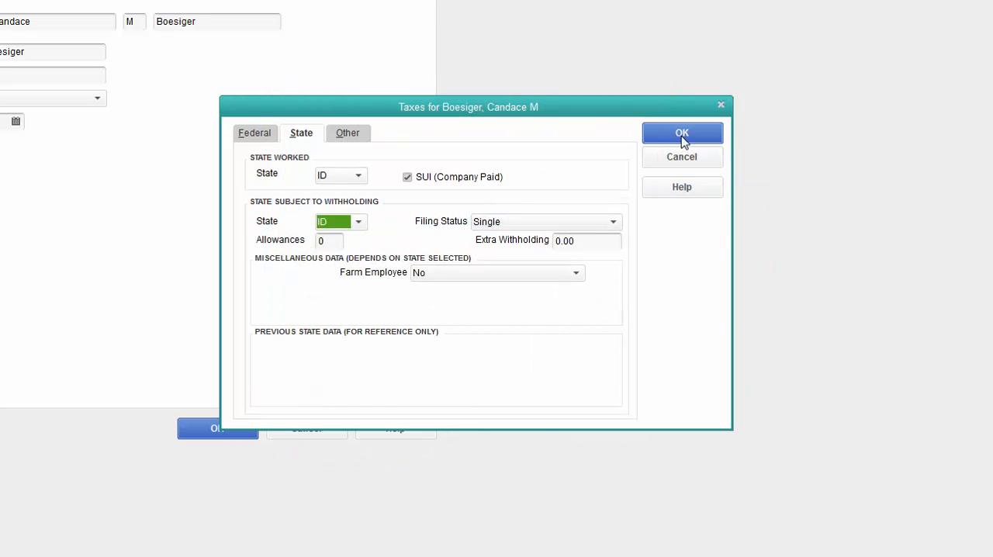
- Accept the employee's state taxes and start setting up the missing Idaho unemployment payroll item, keeping the name ID - Unemployment Company
{"action": "left_click", "coordinate": [682, 134]}
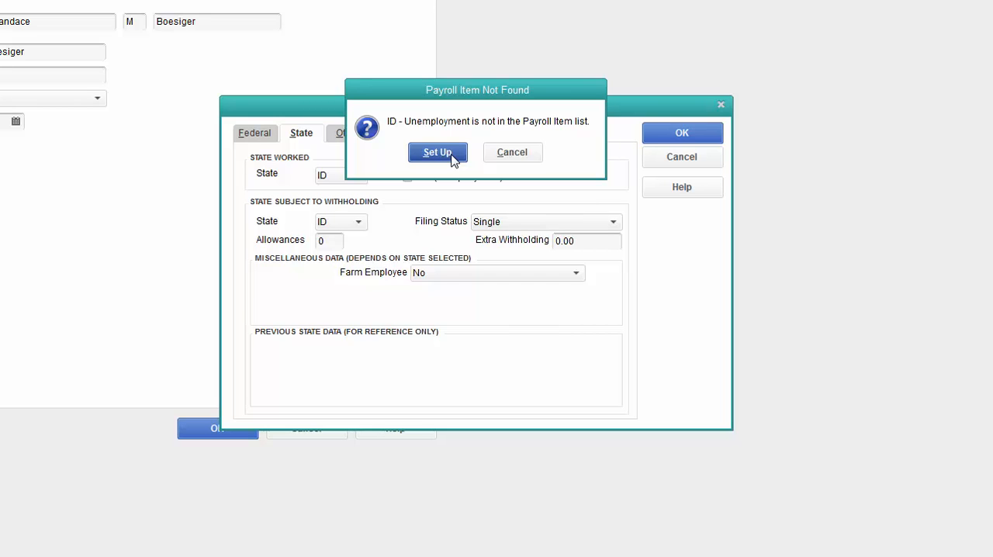
{"action": "left_click", "coordinate": [437, 152]}
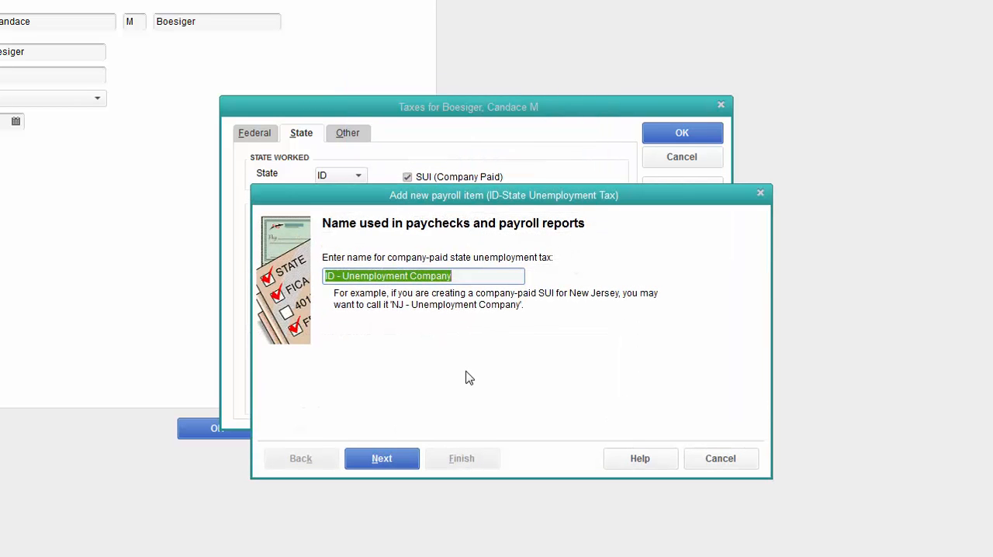
{"action": "left_click", "coordinate": [405, 464]}
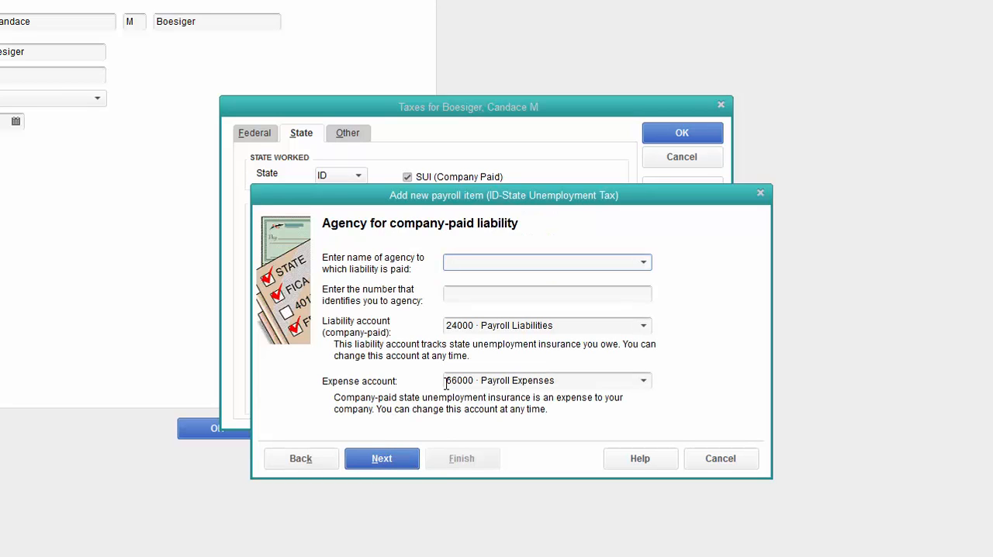
- Name Idaho Department of Labor as the agency for the company-paid liability and add it as a new vendor
{"action": "type", "text": "Idaho Department of Labor"}
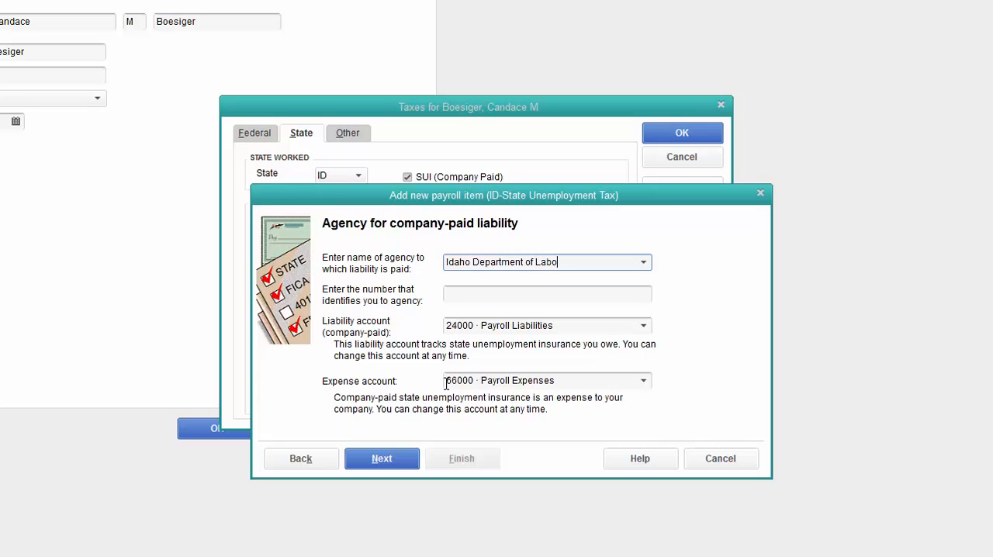
{"action": "key", "text": "Tab"}
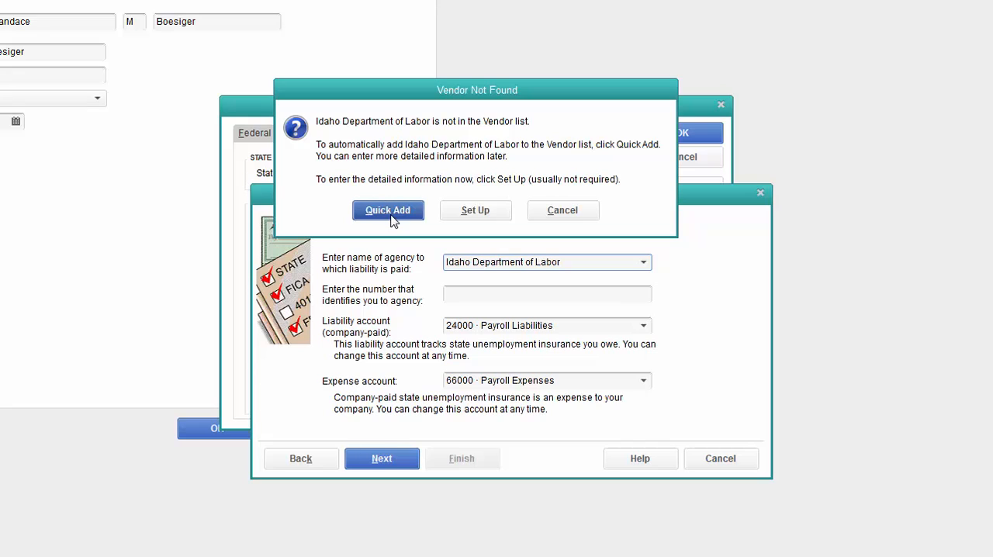
{"action": "left_click", "coordinate": [388, 210]}
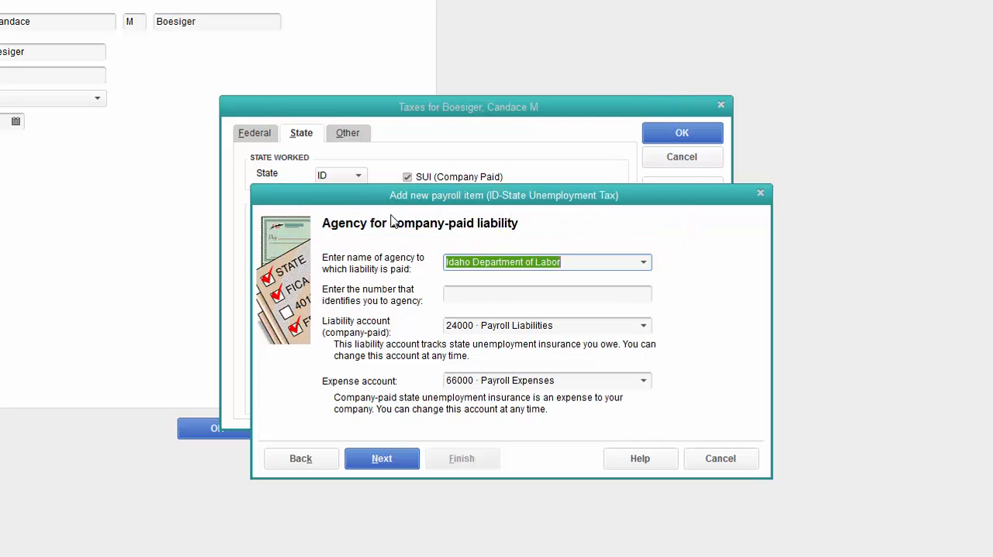
- Keep the default liability and expense accounts and the 3.2592% company rate for all 2014 quarters, and finish the unemployment item
{"action": "left_click", "coordinate": [482, 295]}
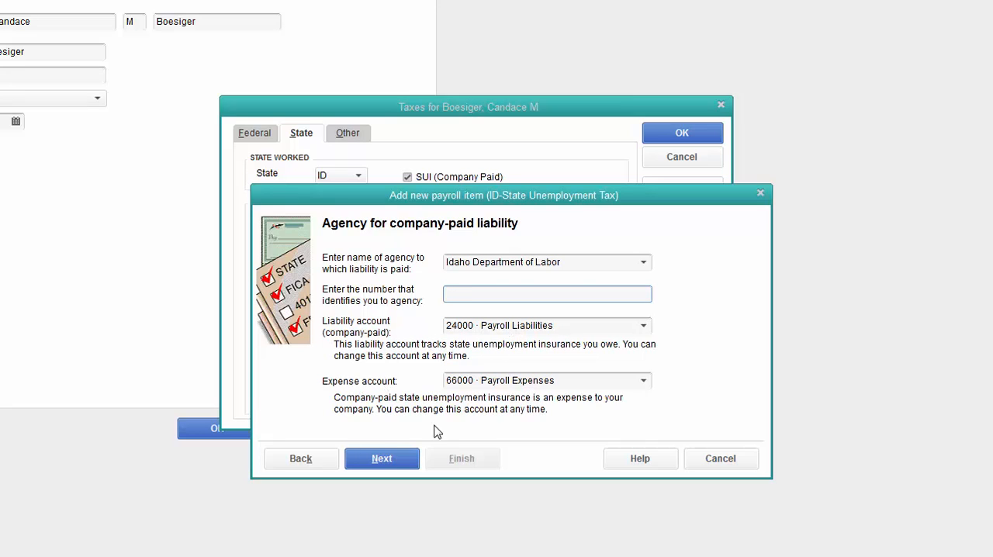
{"action": "left_click", "coordinate": [382, 459]}
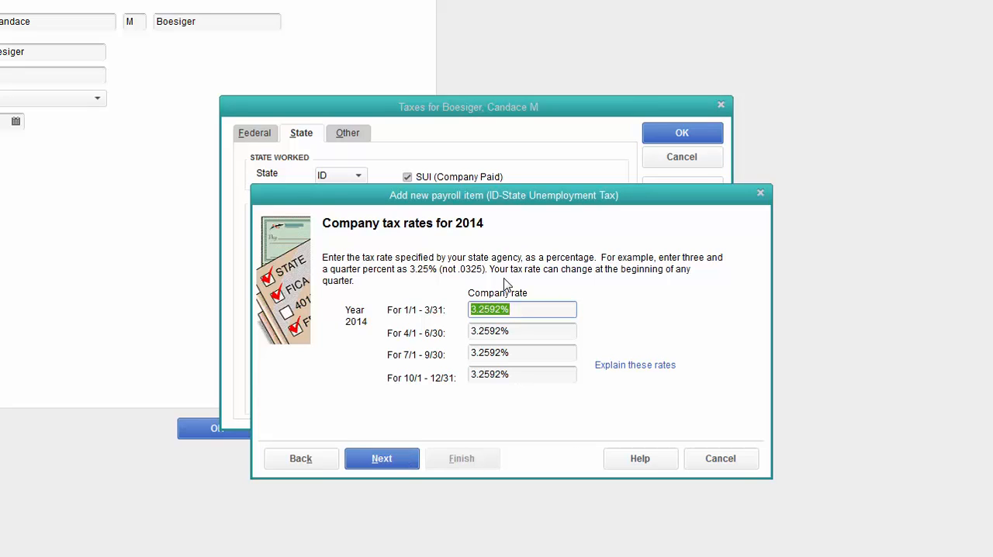
{"action": "left_click", "coordinate": [398, 464]}
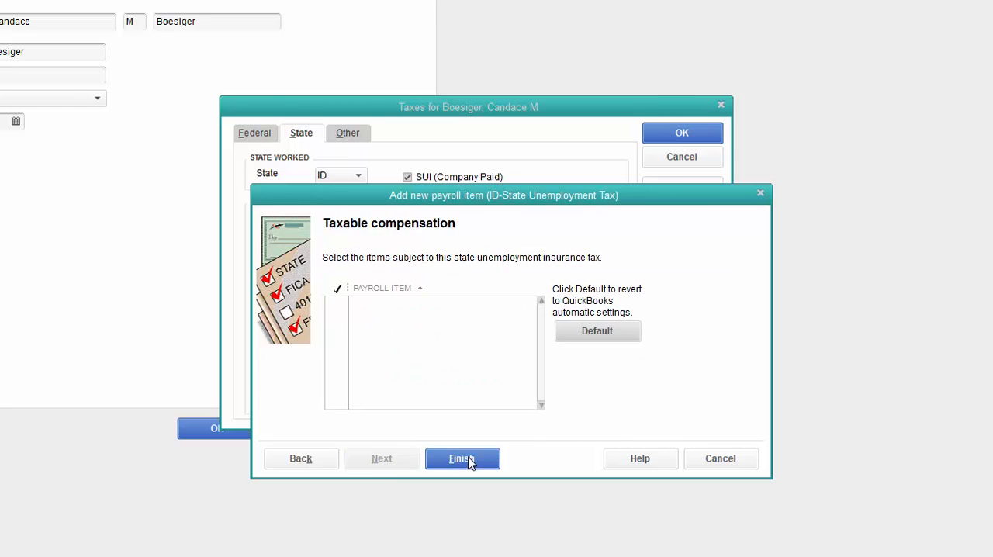
{"action": "left_click", "coordinate": [469, 460]}
- Acknowledge the added ID - Workforce Dev. Fund tax and save the employee's tax settings
{"action": "left_click", "coordinate": [481, 196]}
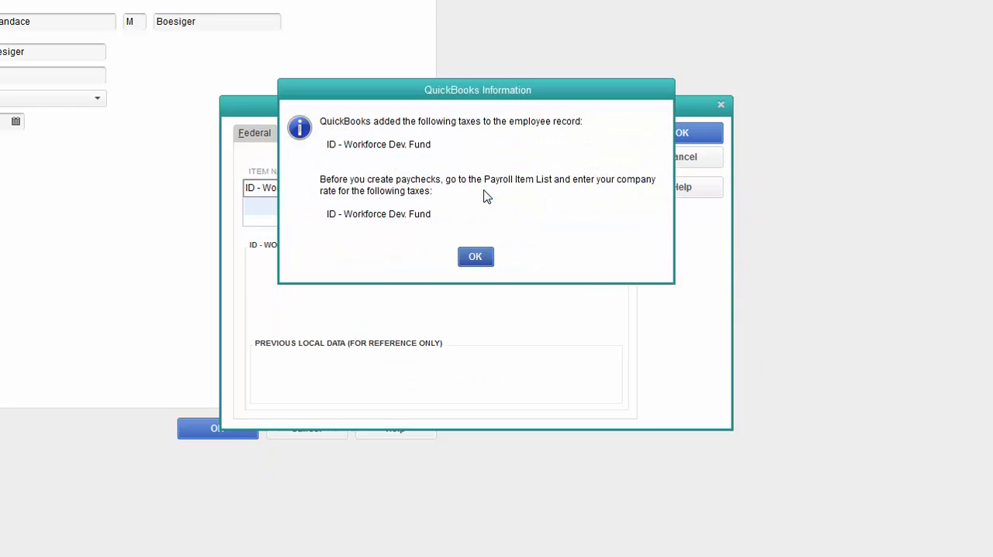
{"action": "left_click", "coordinate": [474, 256]}
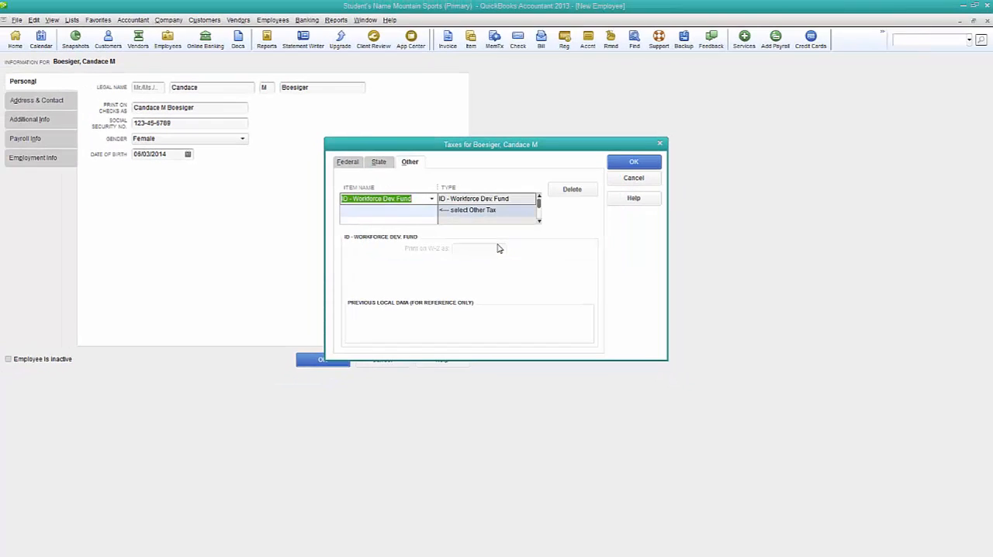
{"action": "left_click", "coordinate": [638, 160]}
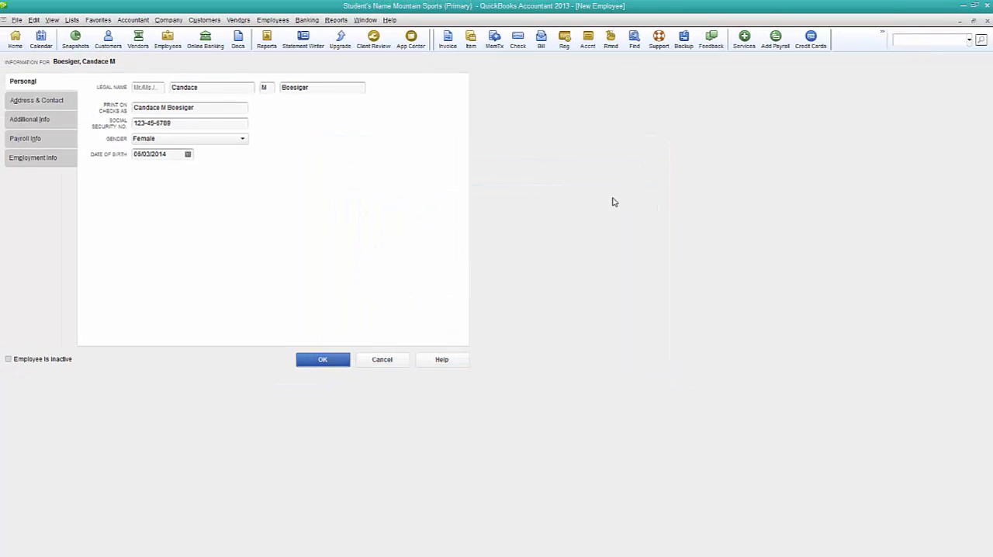
- Fill in the employee's home address with street, city, state and ZIP code
{"action": "left_click", "coordinate": [27, 106]}
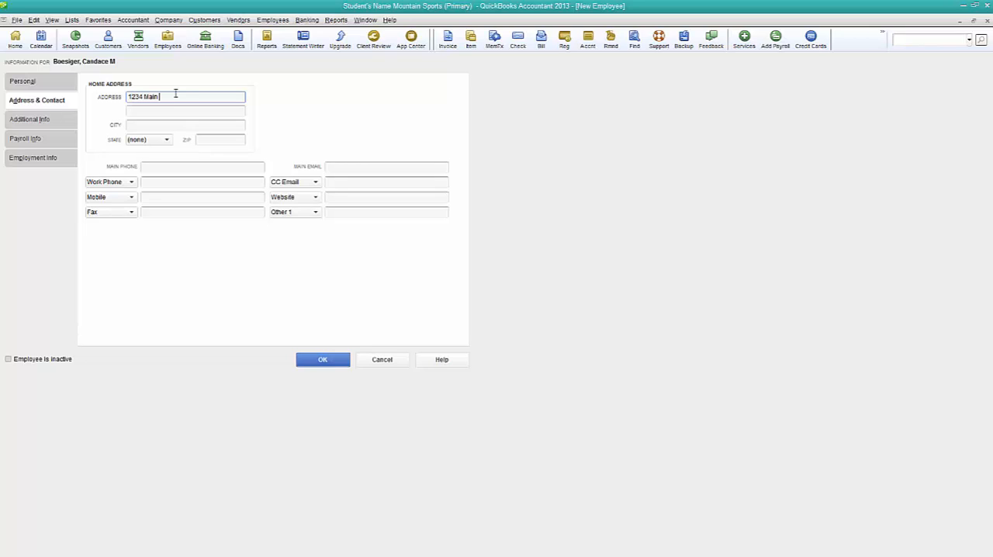
{"action": "key", "text": "Tab"}
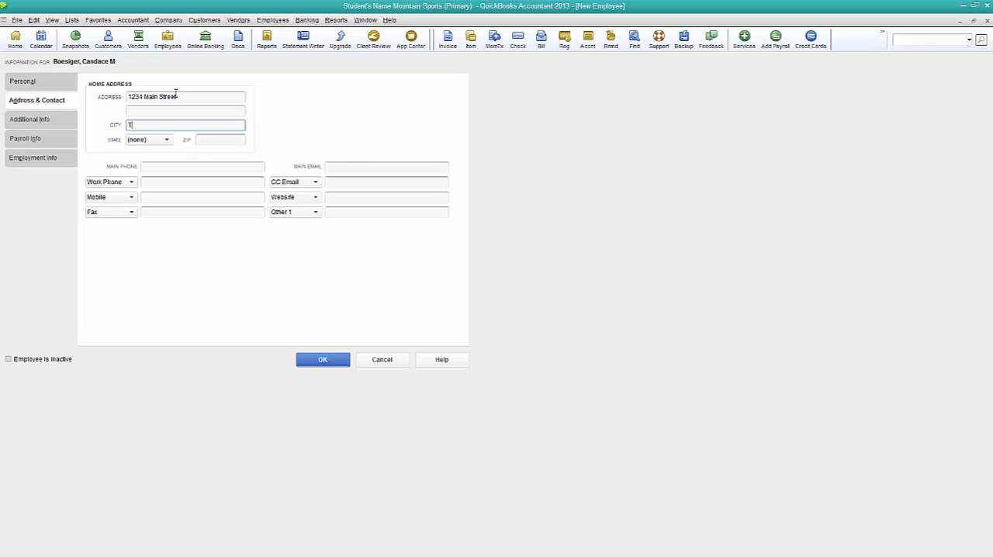
{"action": "key", "text": "Tab"}
{"action": "type", "text": "DC"}
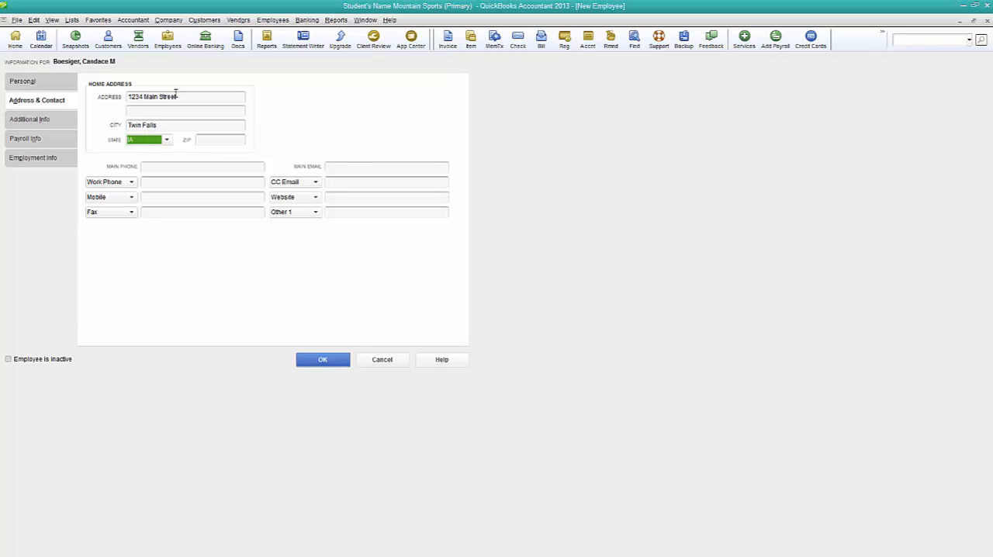
{"action": "key", "text": "Tab"}
{"action": "type", "text": "83301"}
{"action": "key", "text": "Tab"}
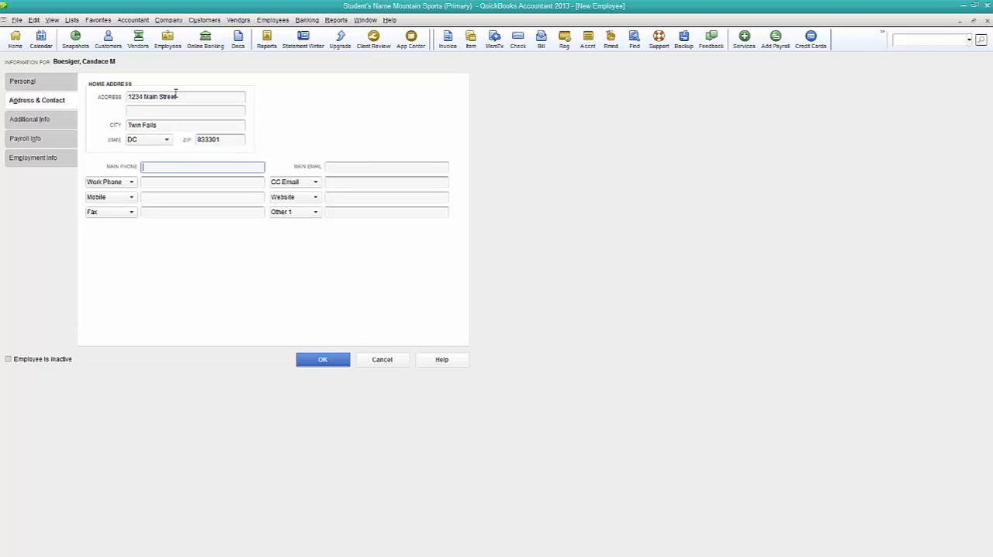
- Review the employee's additional information, the payroll schedule choices and the federal tax settings
{"action": "left_click", "coordinate": [59, 125]}
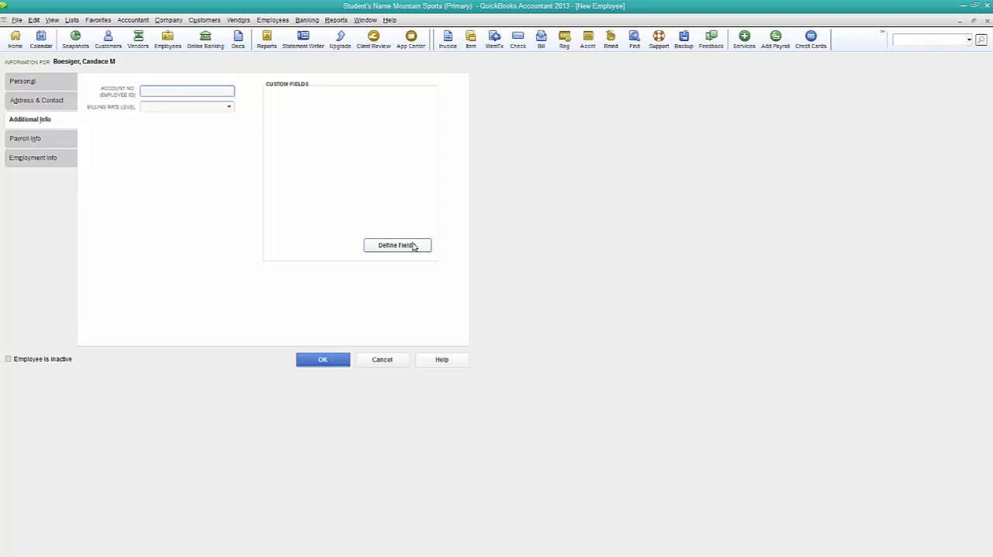
{"action": "left_click", "coordinate": [40, 142]}
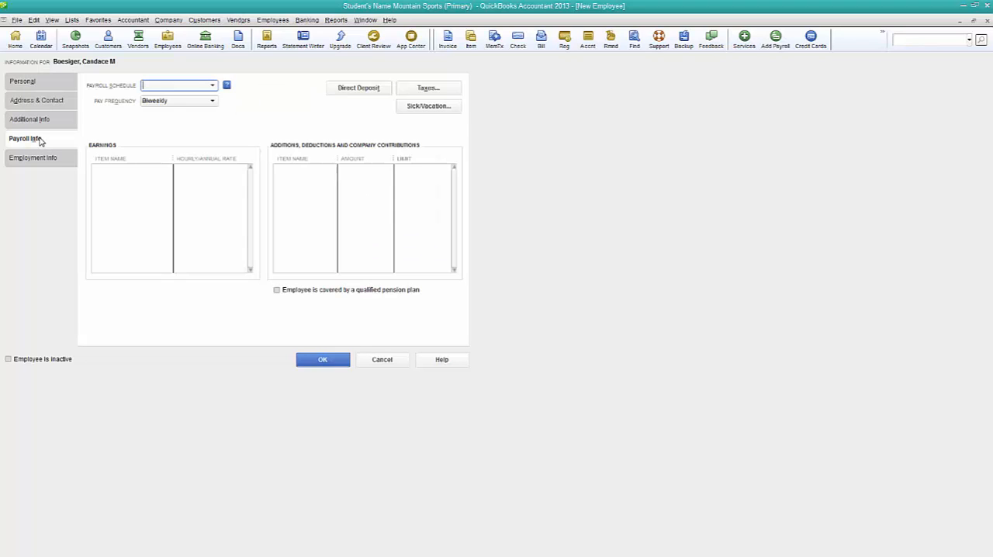
{"action": "left_click", "coordinate": [212, 87]}
{"action": "left_click", "coordinate": [201, 139]}
{"action": "left_click", "coordinate": [433, 90]}
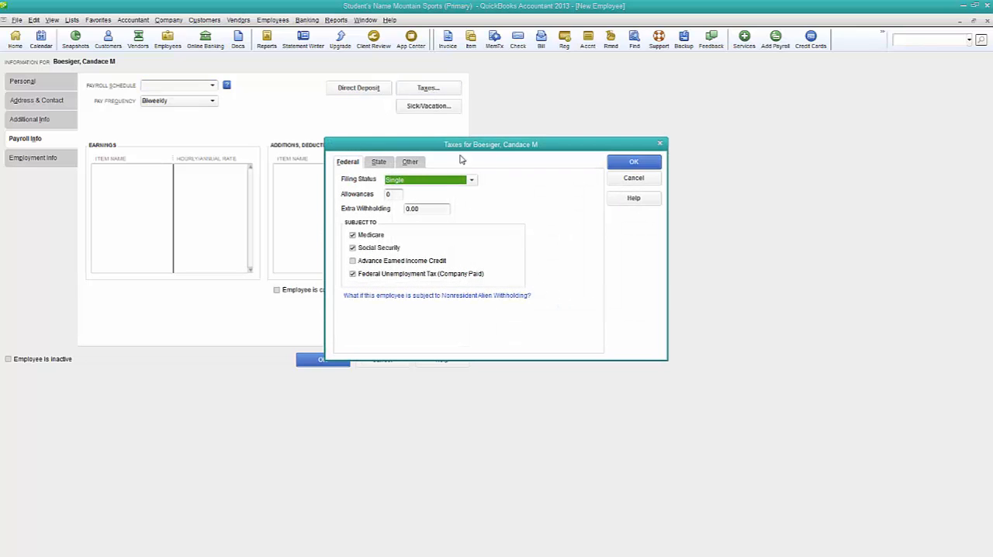
{"action": "left_click", "coordinate": [648, 164]}
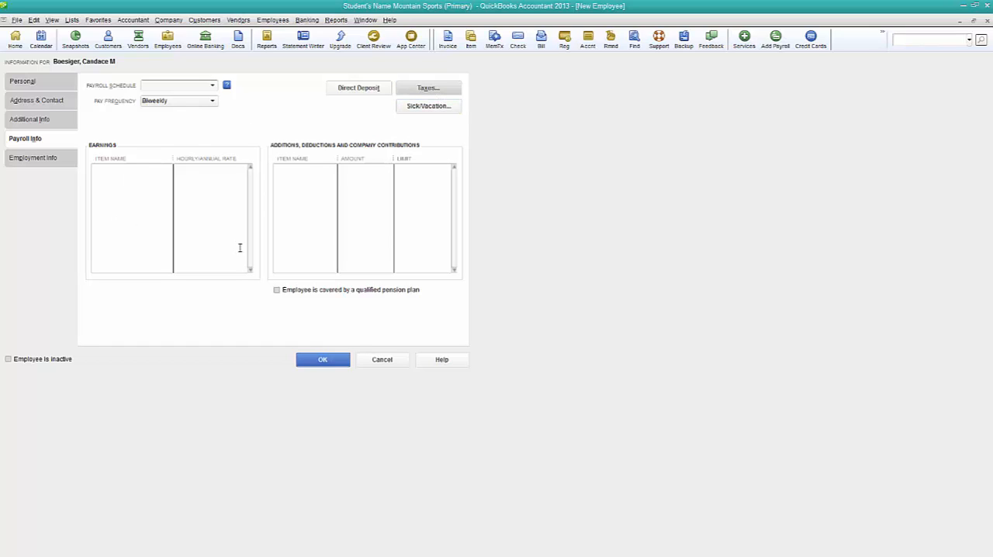
- Add a new payroll item to the employee's earnings, of type Hourly Wages for Regular Pay
{"action": "left_click", "coordinate": [126, 172]}
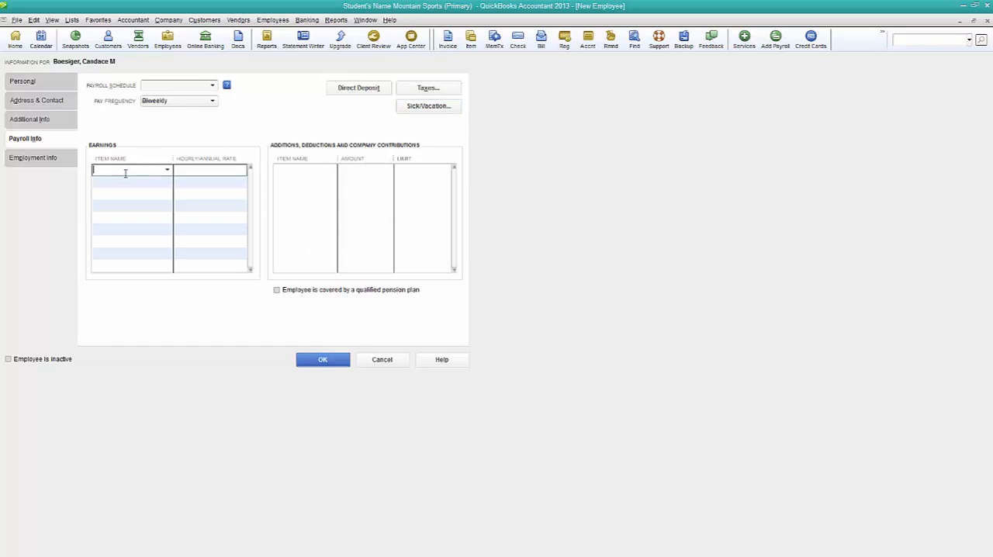
{"action": "left_click", "coordinate": [167, 170]}
{"action": "left_click", "coordinate": [155, 187]}
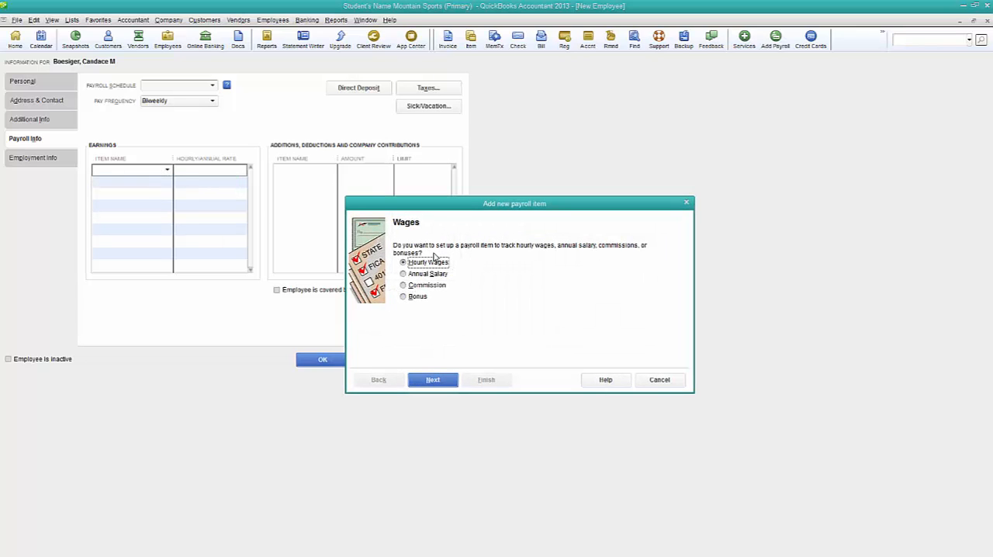
{"action": "left_click", "coordinate": [437, 382]}
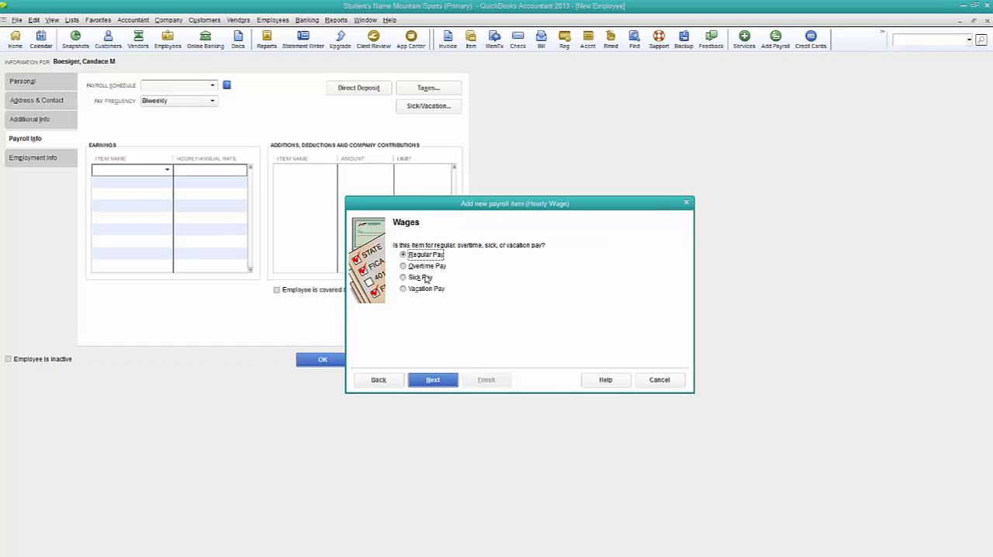
{"action": "left_click", "coordinate": [434, 381]}
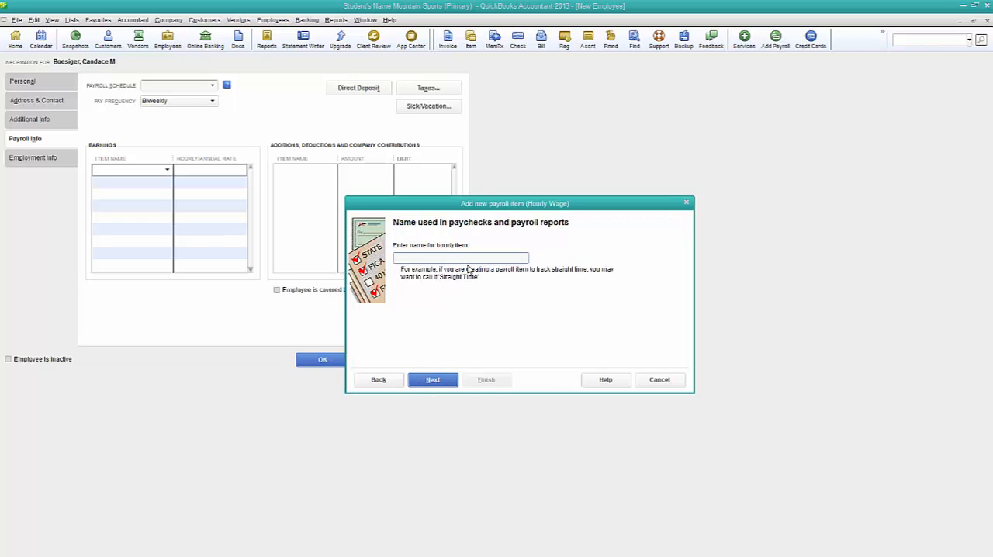
- Name the wage item Hourly Pay, keep 66000 · Payroll Expenses as its expense account, and set the employee's rate to 15.00
{"action": "type", "text": "Hourly Pay"}
{"action": "left_click", "coordinate": [435, 380]}
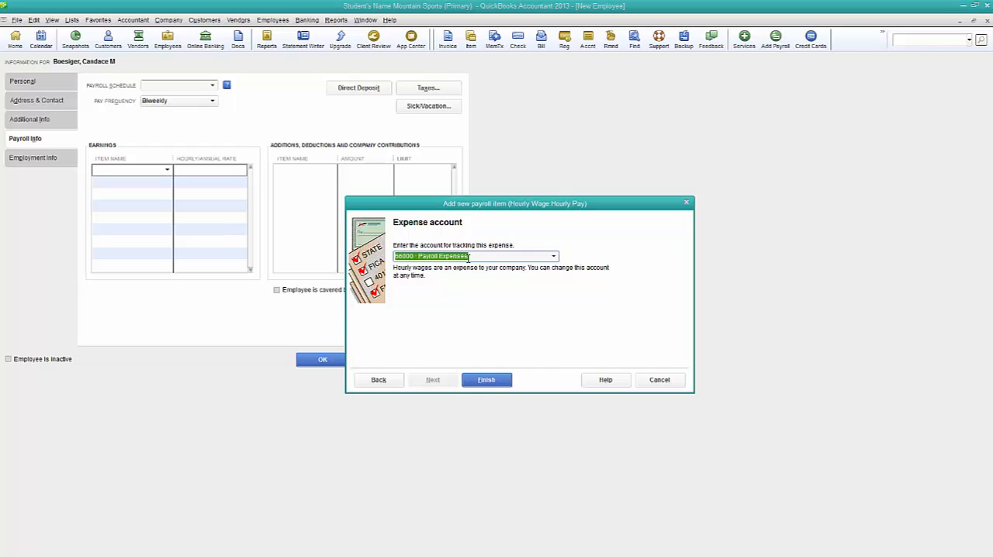
{"action": "left_click", "coordinate": [484, 381]}
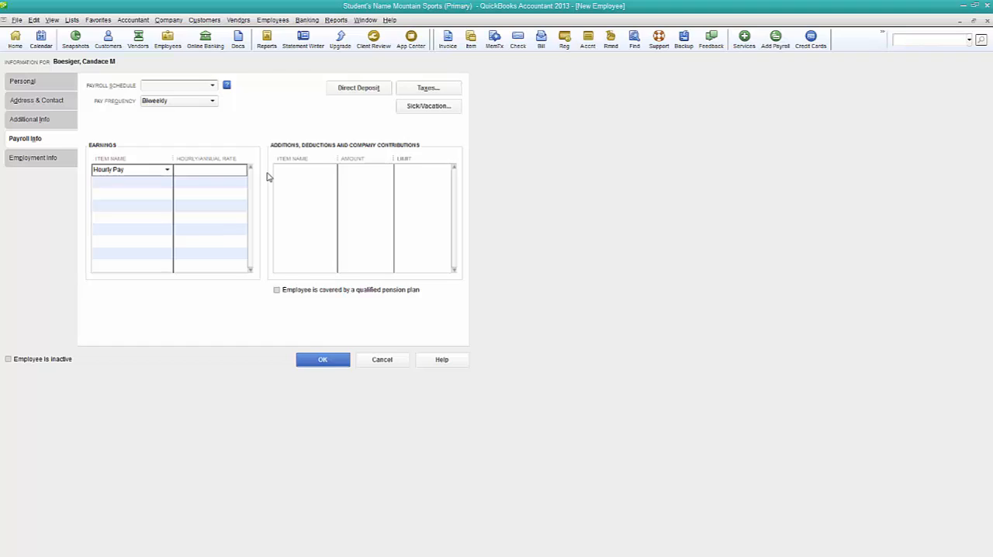
{"action": "key", "text": "Tab"}
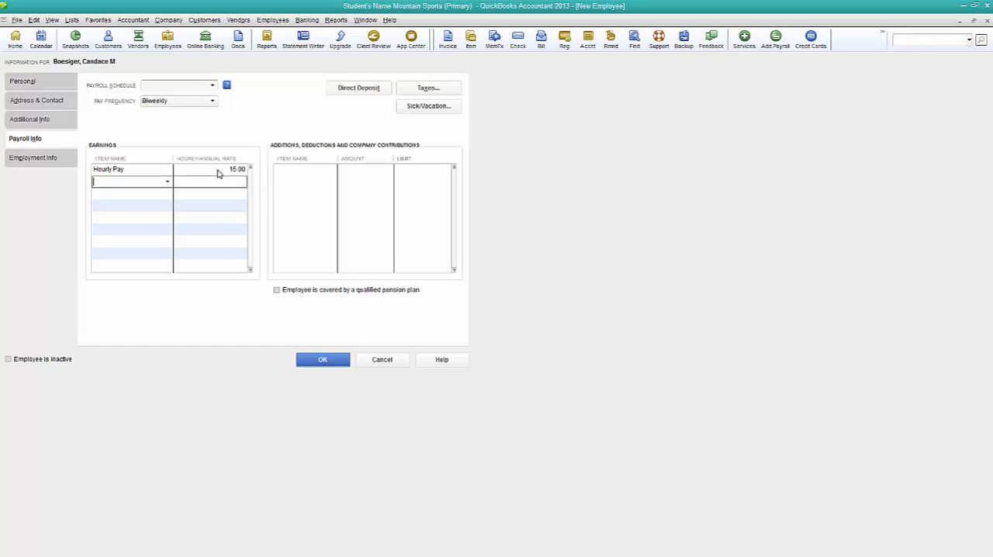
- Keep the hire date and the Regular employment type, leave the release date blank, and save the new employee
{"action": "left_click", "coordinate": [48, 162]}
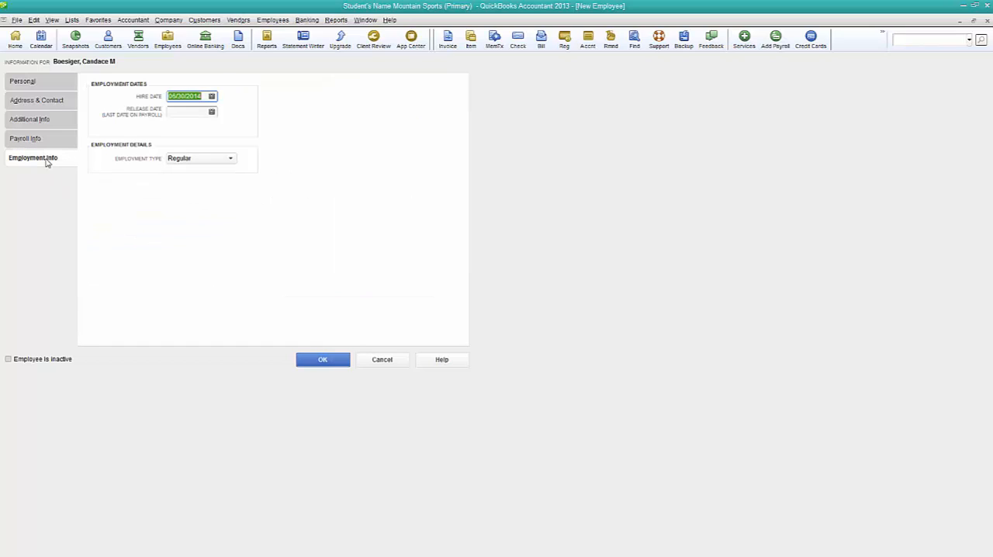
{"action": "left_click", "coordinate": [187, 111]}
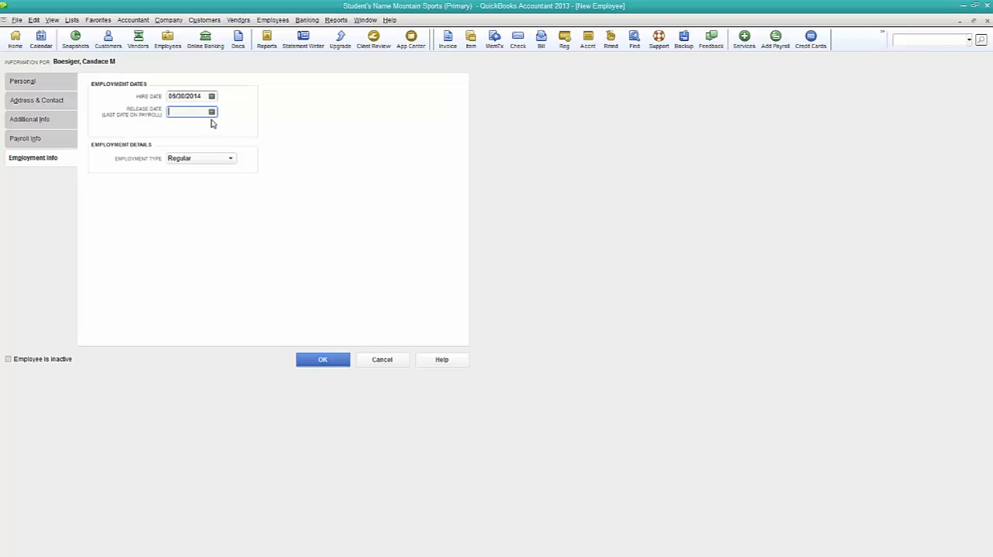
{"action": "left_click", "coordinate": [231, 159]}
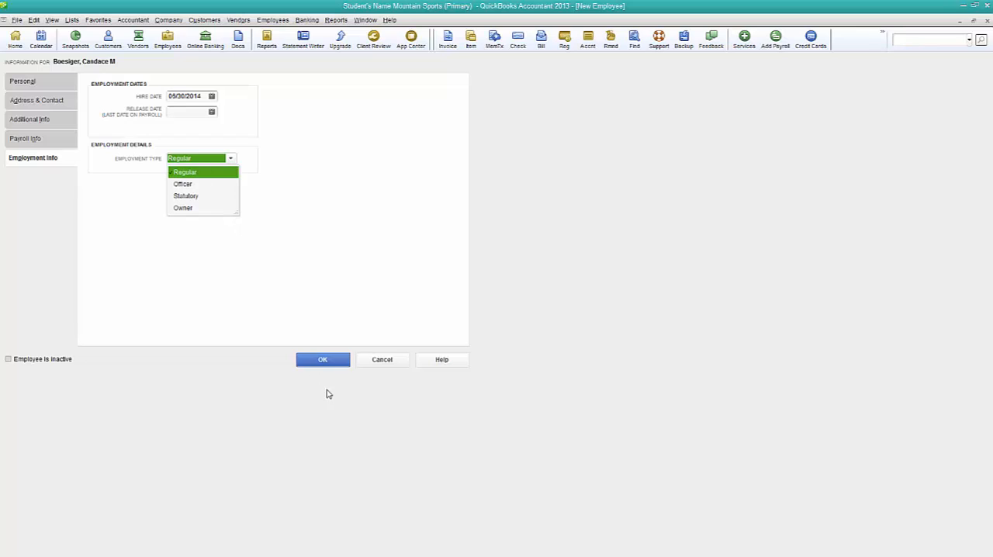
{"action": "left_click", "coordinate": [340, 303]}
{"action": "left_click", "coordinate": [324, 359]}
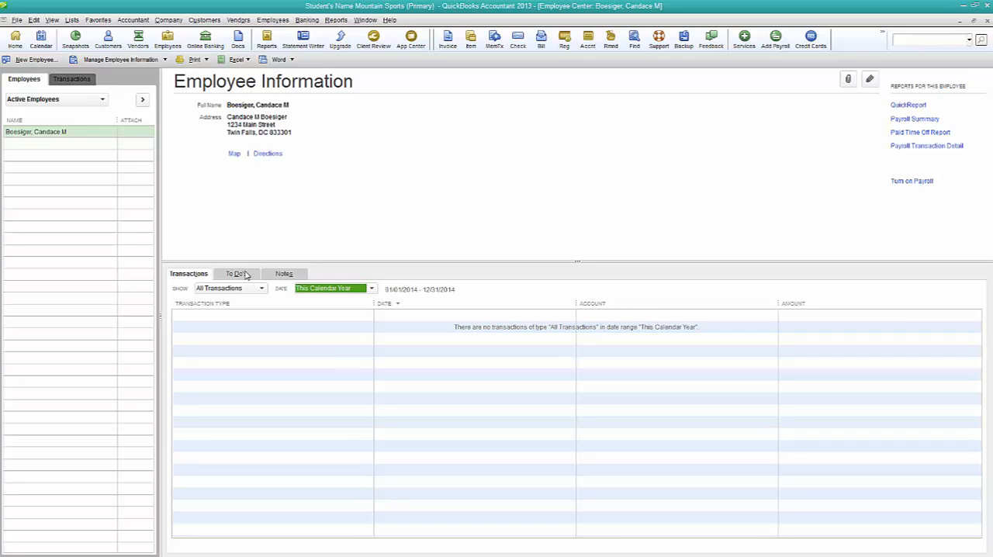
- Look over the saved employee's editing options and the Employee Center's paycheck and non-payroll transaction lists
{"action": "right_click", "coordinate": [28, 132]}
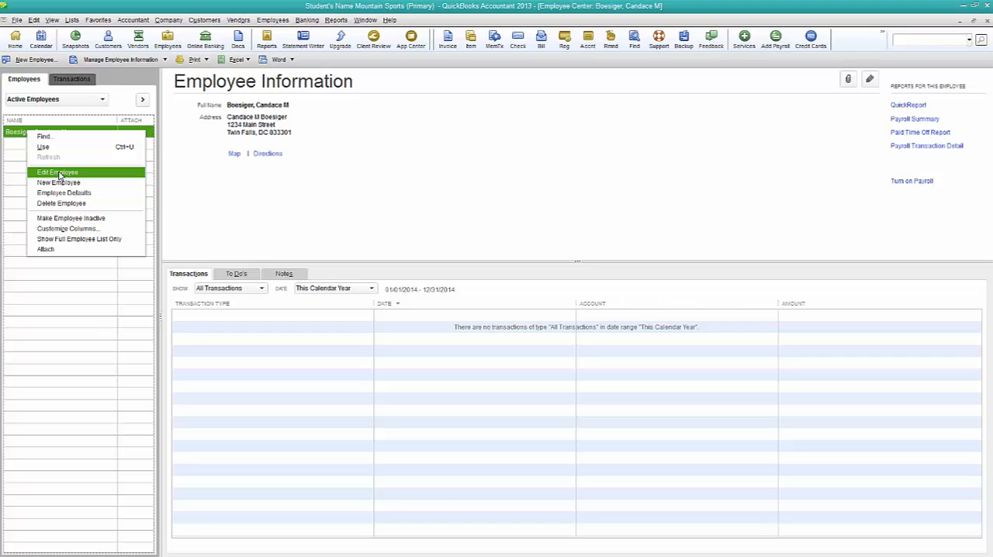
{"action": "left_click", "coordinate": [106, 308]}
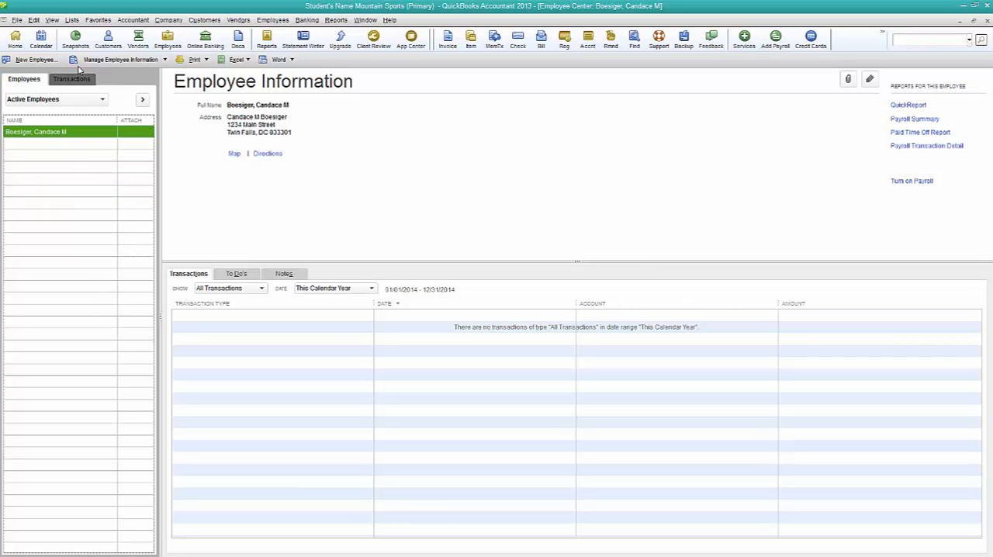
{"action": "left_click", "coordinate": [81, 83]}
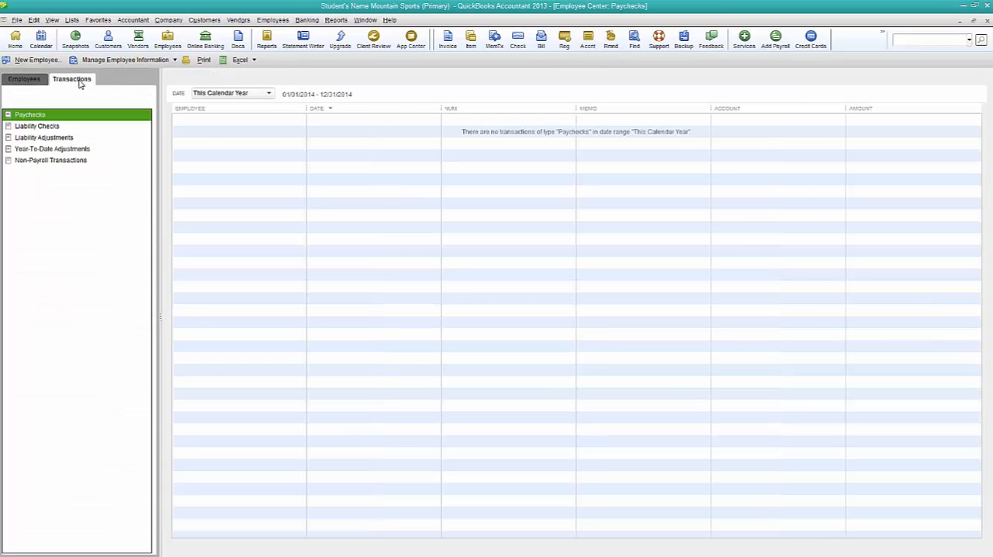
{"action": "left_click", "coordinate": [175, 59]}
{"action": "left_click", "coordinate": [131, 160]}
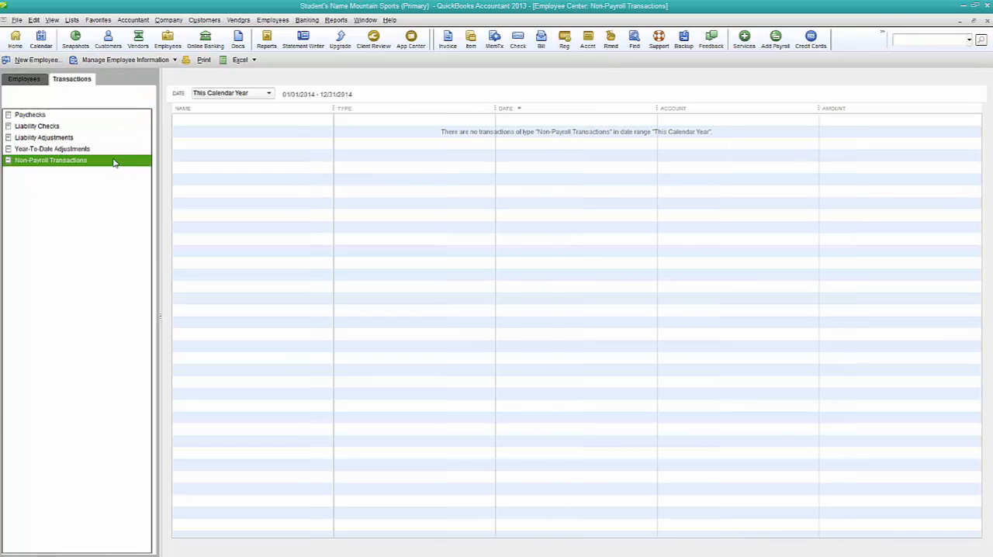
- Start a Pay Employees run, keeping 06/30/2014 as the period end and check date and 1100 · Checking as the bank account
{"action": "left_click", "coordinate": [23, 61]}
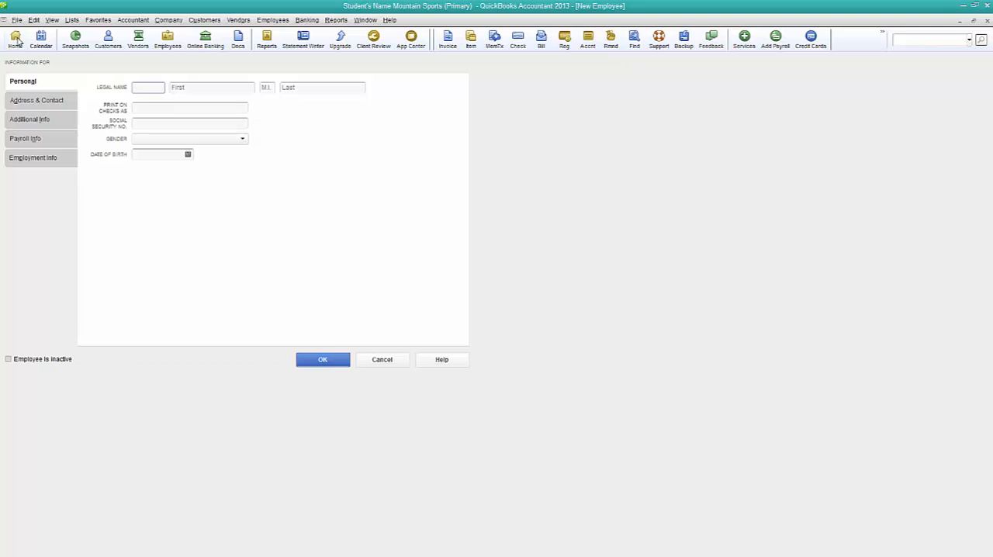
{"action": "left_click", "coordinate": [15, 39]}
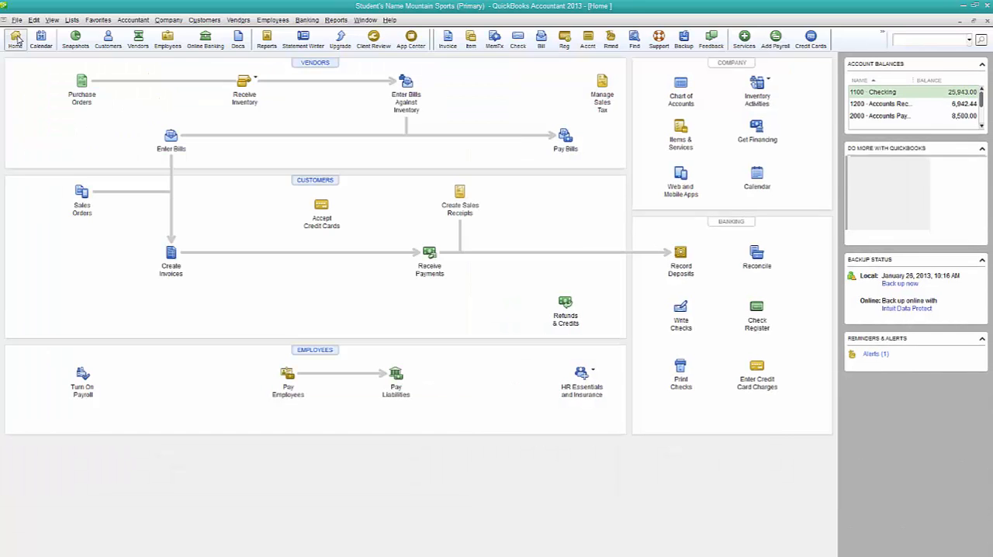
{"action": "left_click", "coordinate": [285, 392]}
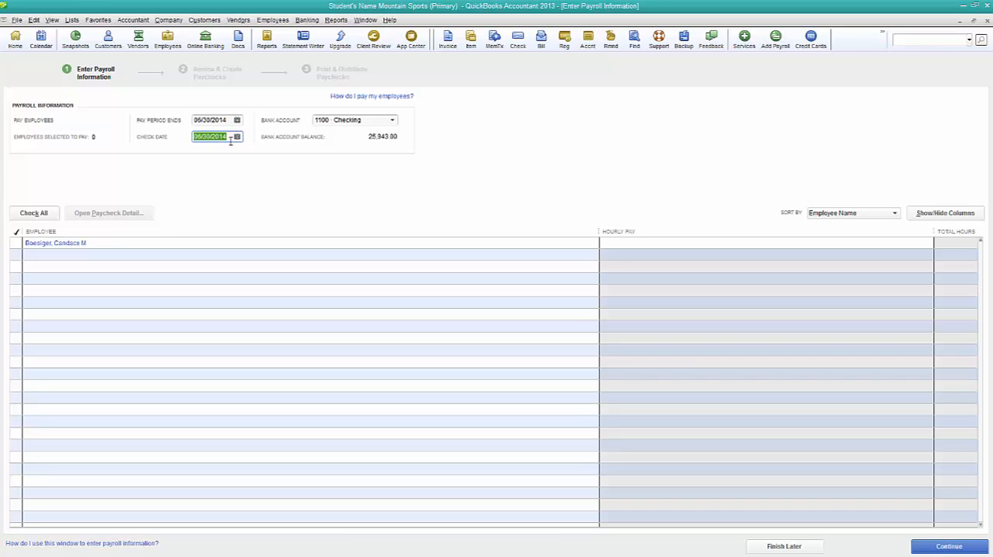
{"action": "left_click", "coordinate": [392, 121]}
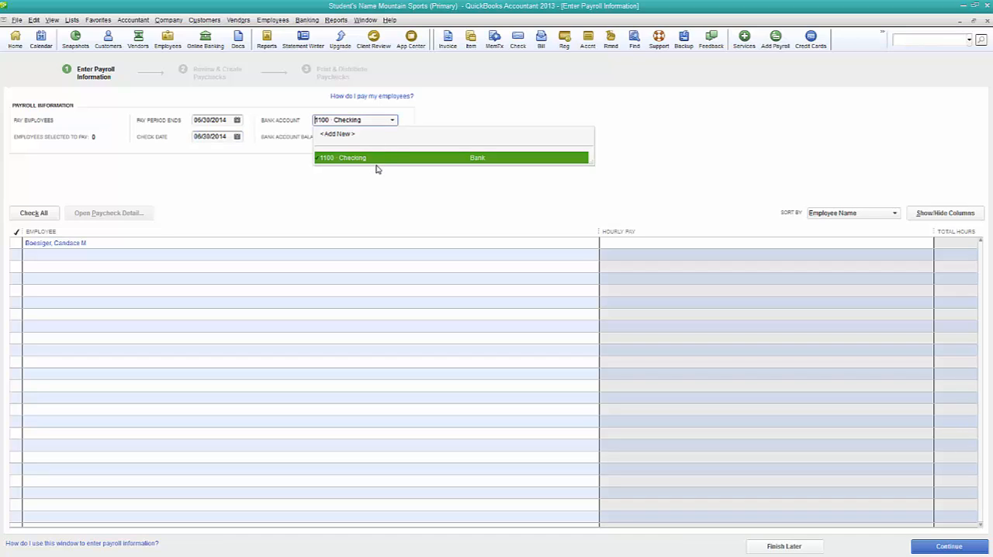
{"action": "left_click", "coordinate": [361, 221]}
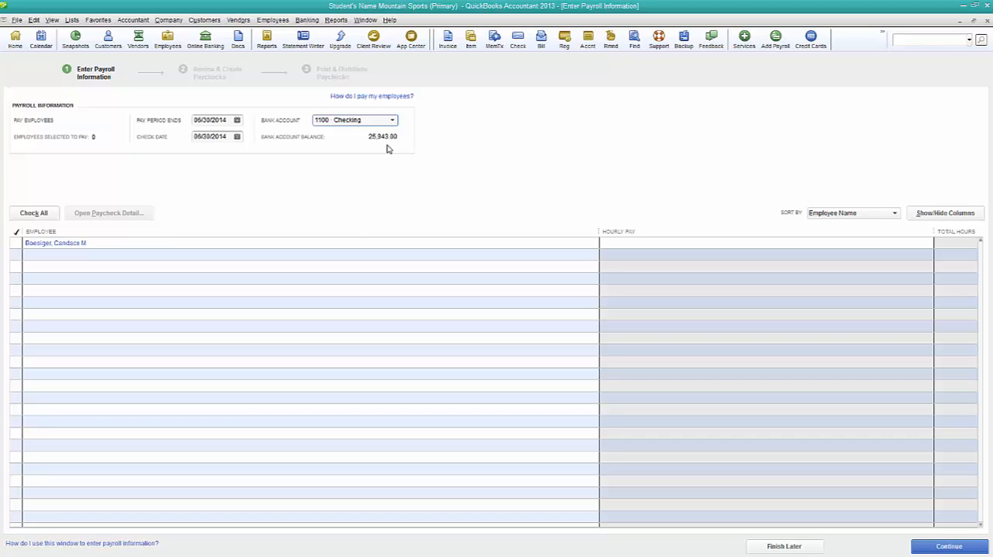
- Select the employee to be paid, enter 15:00 hours of Hourly Pay, and continue to the paycheck review
{"action": "left_click", "coordinate": [15, 245]}
{"action": "left_click", "coordinate": [735, 243]}
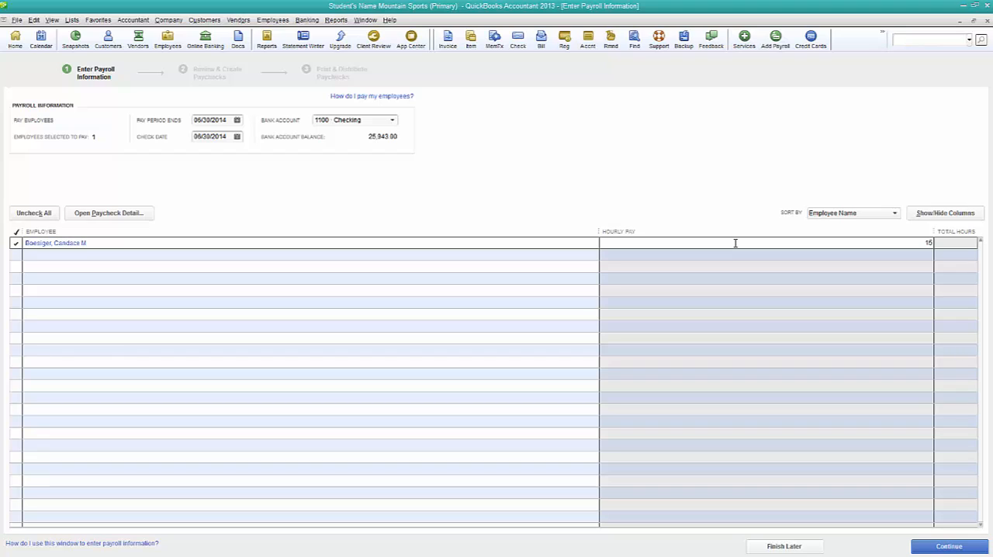
{"action": "key", "text": "Tab"}
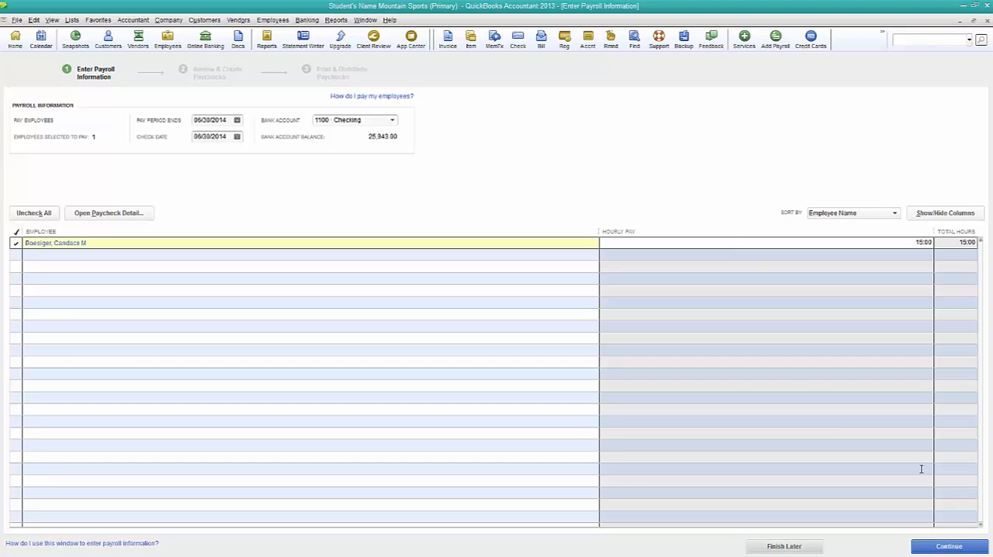
{"action": "left_click", "coordinate": [945, 548]}
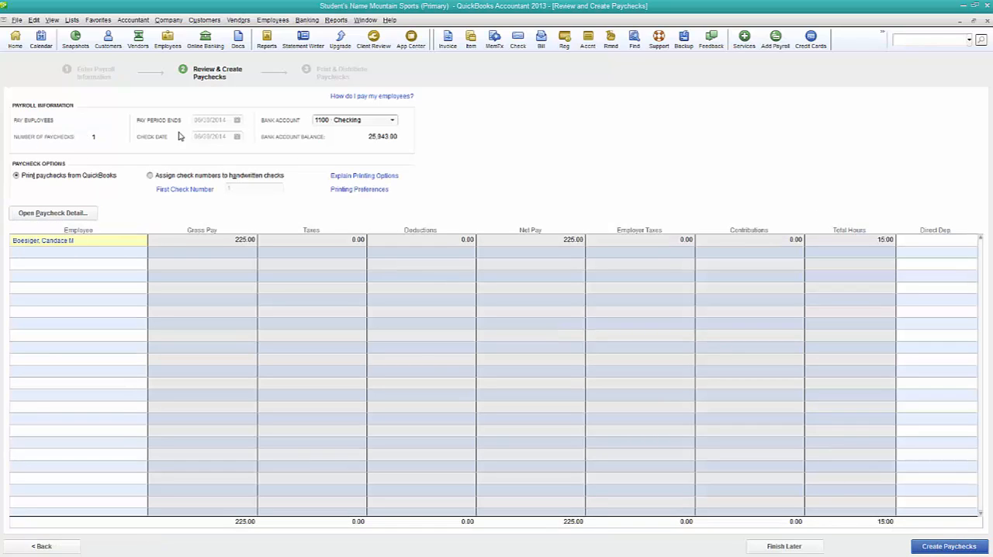
- In the employee's paycheck detail, set Federal Withholding to 15.00 and Social Security Employee to 2.75
{"action": "left_click", "coordinate": [52, 218]}
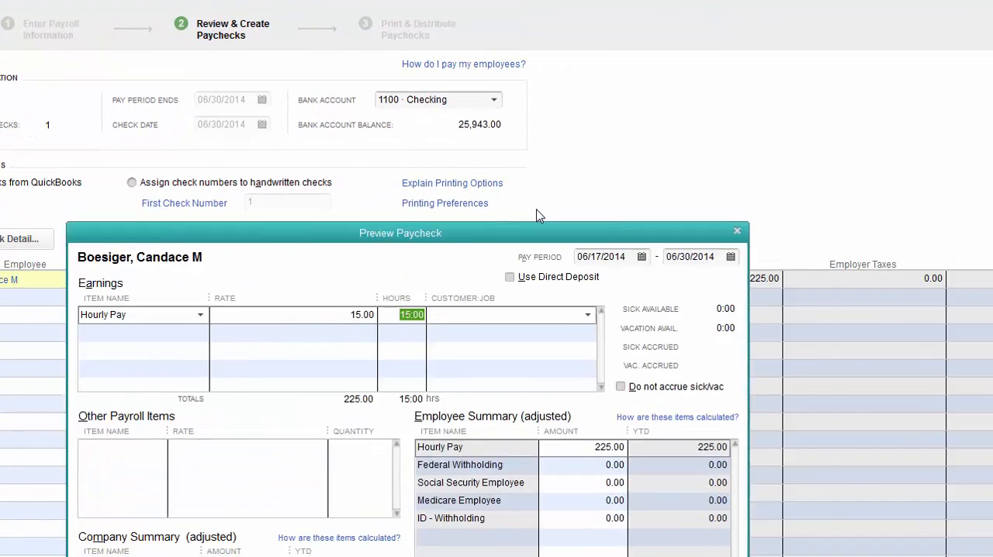
{"action": "left_click_drag", "start_coordinate": [438, 228], "coordinate": [667, 49]}
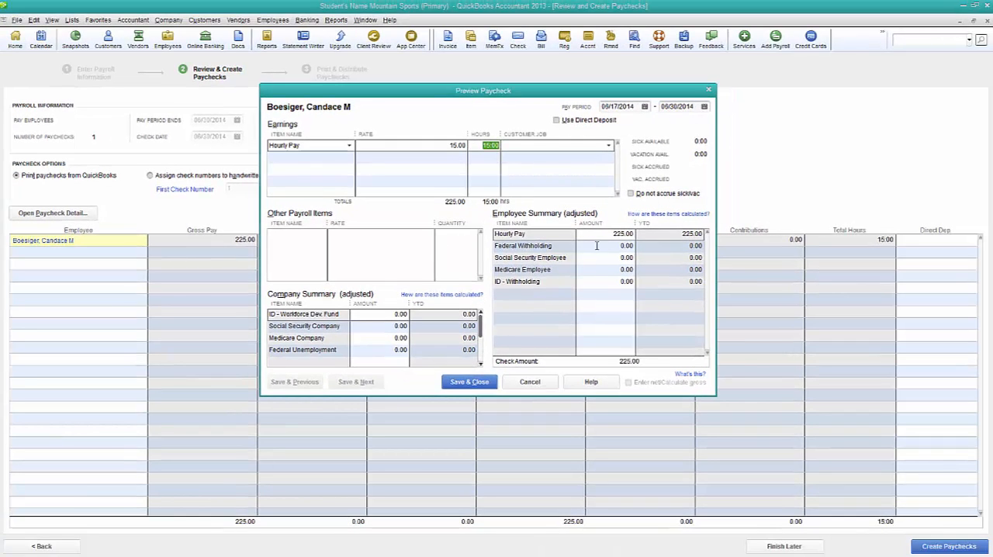
{"action": "left_click", "coordinate": [596, 246]}
{"action": "type", "text": "15"}
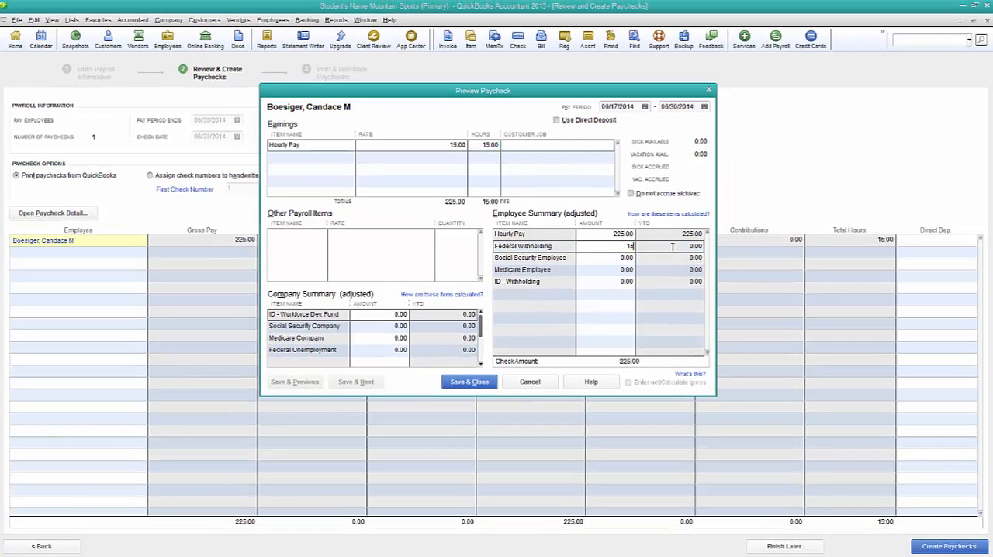
{"action": "key", "text": "Tab"}
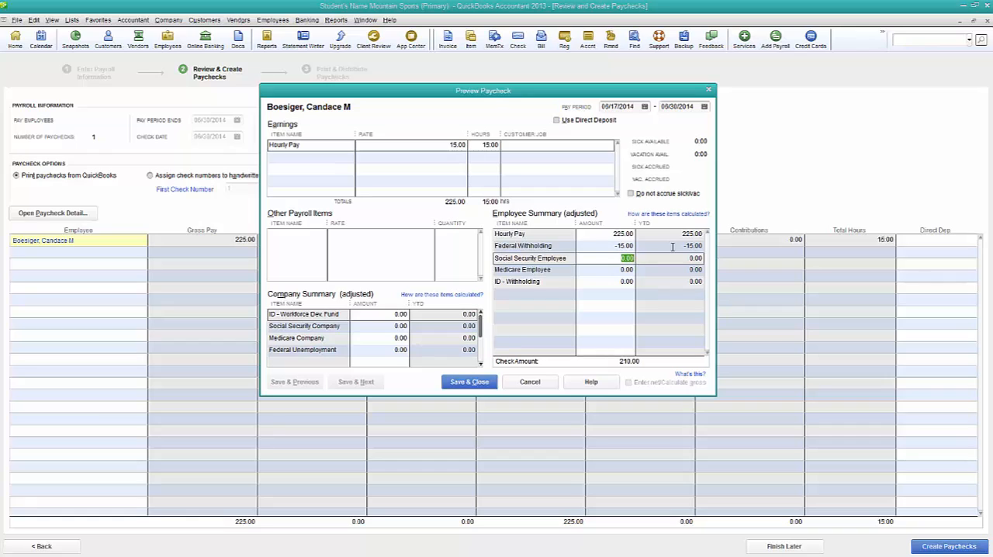
{"action": "type", "text": "2.75"}
{"action": "key", "text": "Tab"}
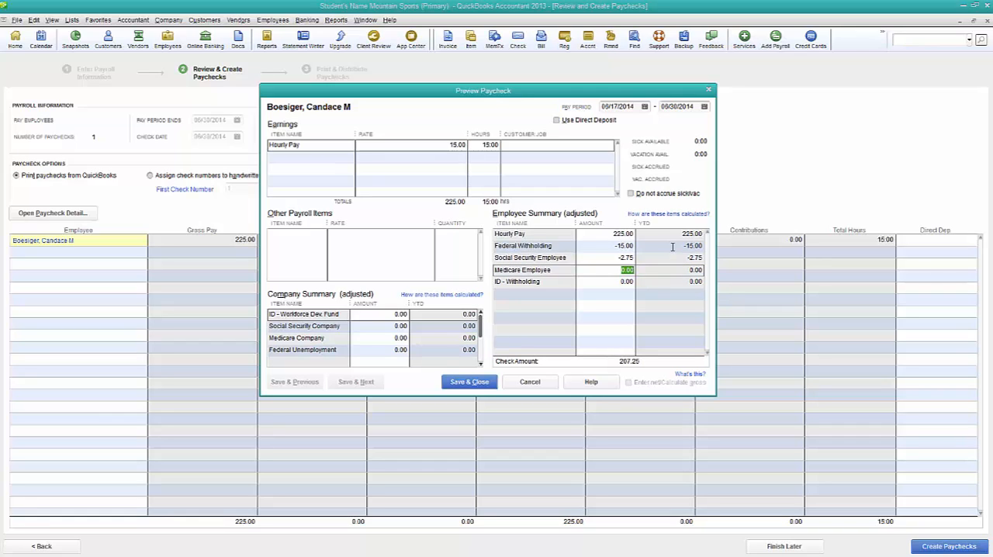
- Set the paycheck's Medicare Employee amount to 0.64 and its ID - Withholding amount to 2.00
{"action": "type", "text": ".64"}
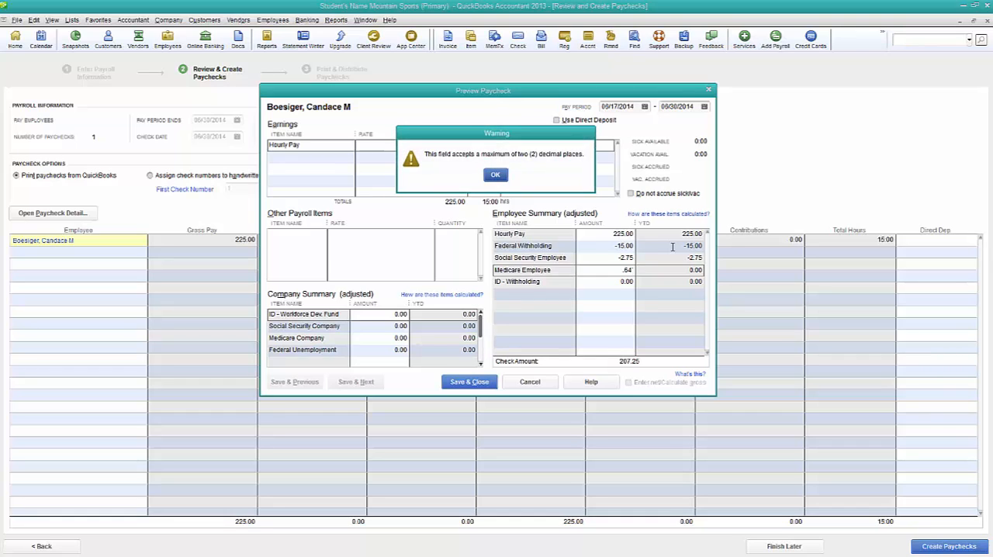
{"action": "key", "text": "Return"}
{"action": "key", "text": "BackSpace"}
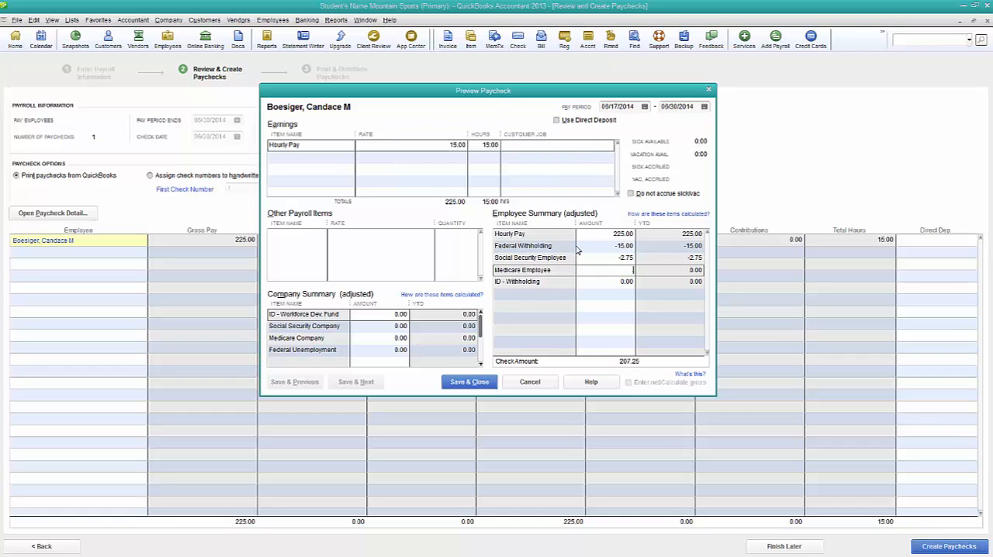
{"action": "type", "text": ".64"}
{"action": "key", "text": "Tab"}
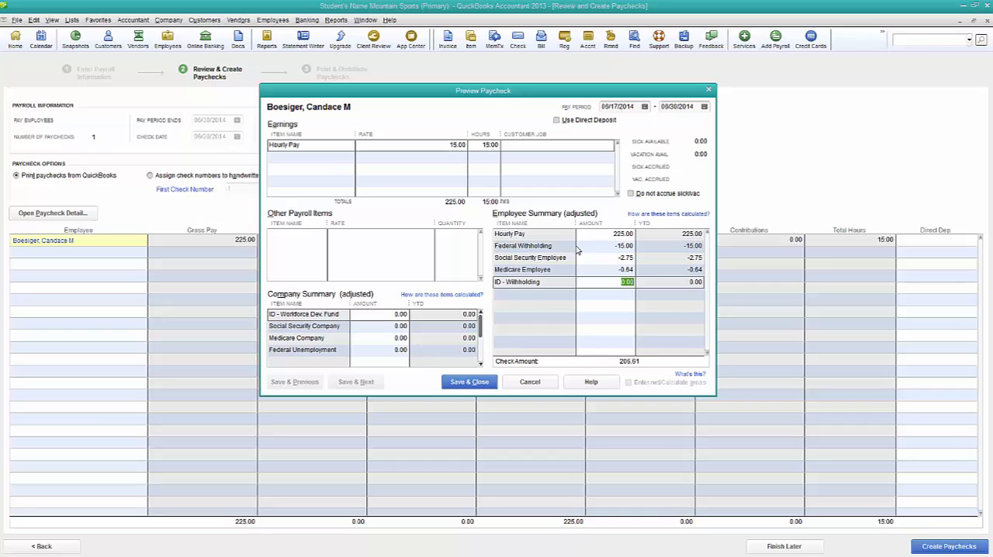
{"action": "type", "text": "-2"}
{"action": "key", "text": "Tab"}
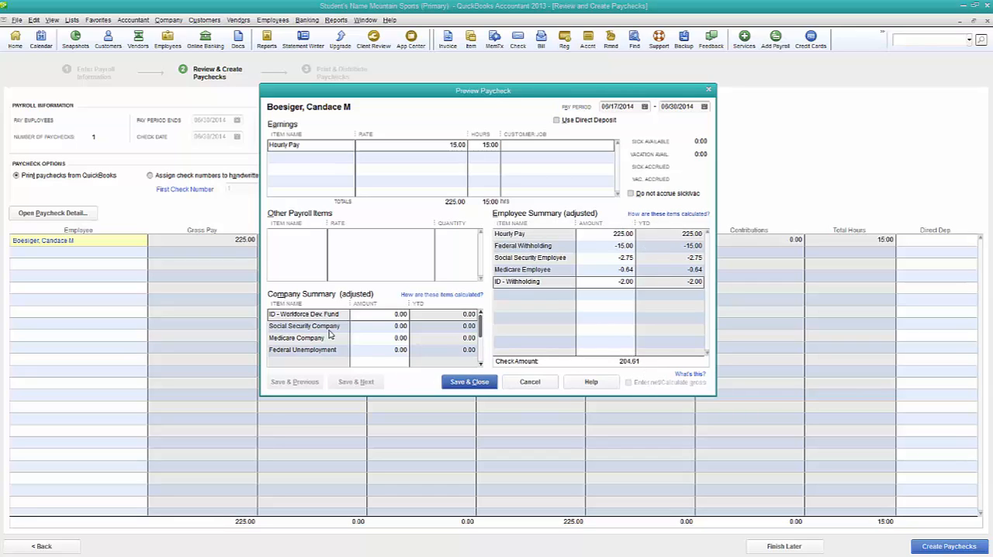
- Set Social Security Company to 2.75 and Medicare Company to 0.64 in the company summary, and save the paycheck detail
{"action": "left_click", "coordinate": [387, 314]}
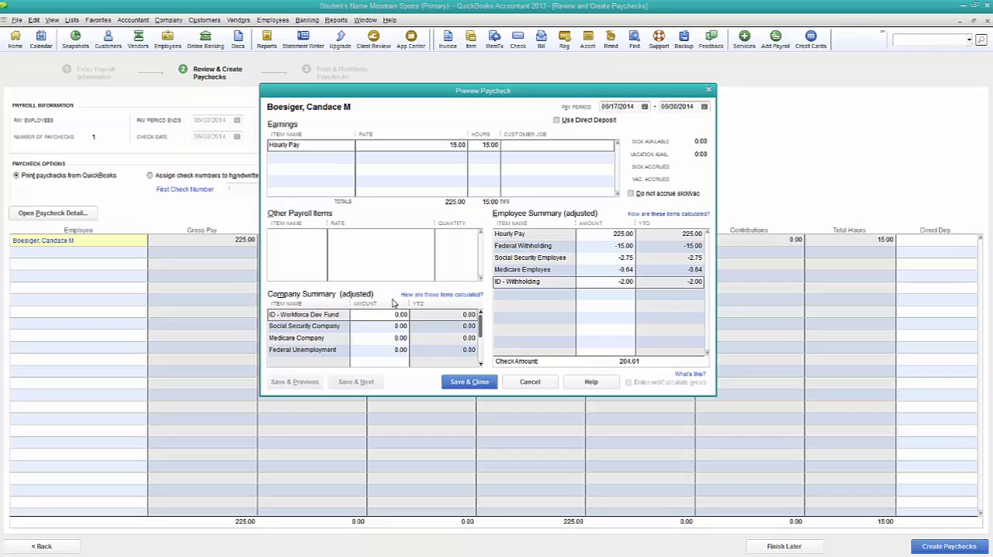
{"action": "left_click_drag", "start_coordinate": [386, 329], "coordinate": [419, 329]}
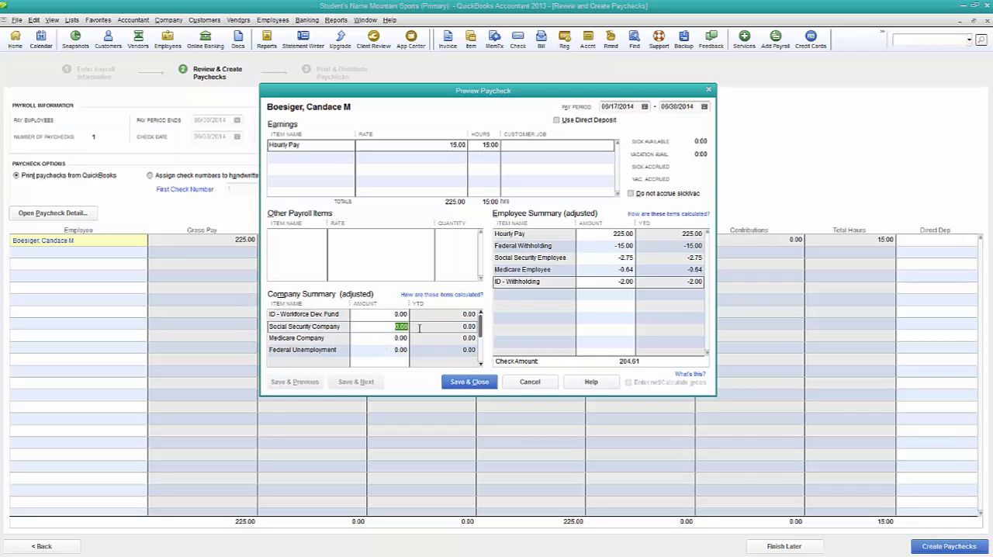
{"action": "type", "text": "2.75"}
{"action": "key", "text": "Tab"}
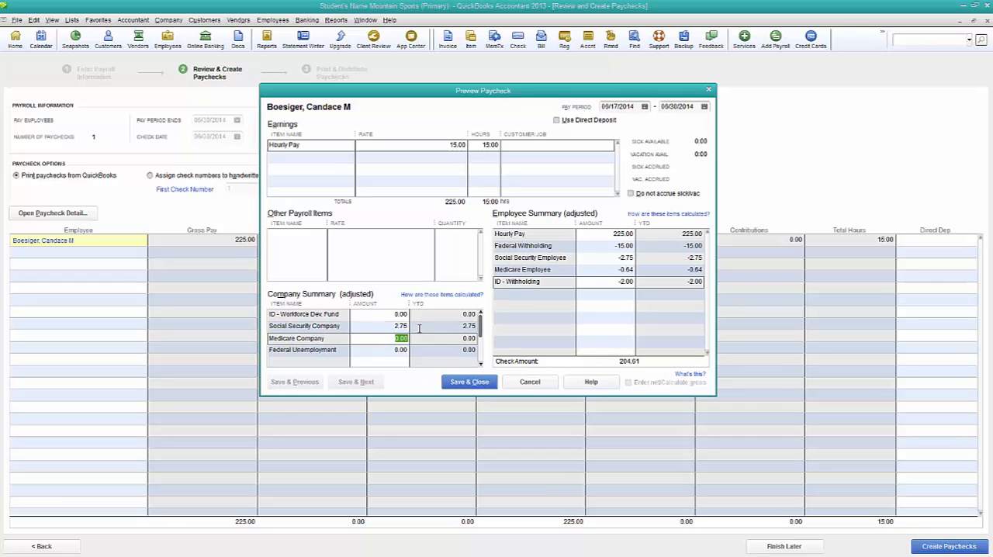
{"action": "type", "text": ".64"}
{"action": "key", "text": "Tab"}
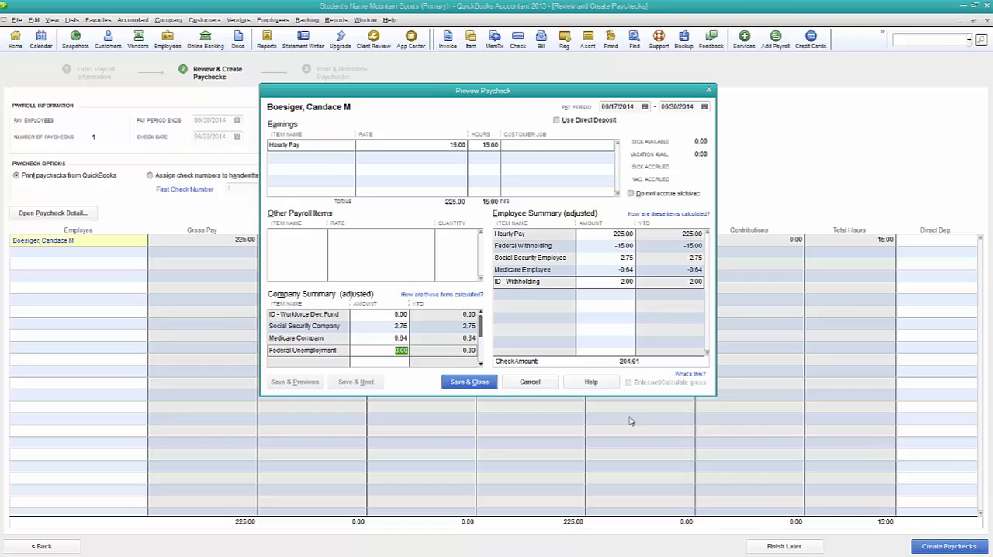
{"action": "left_click", "coordinate": [463, 385]}
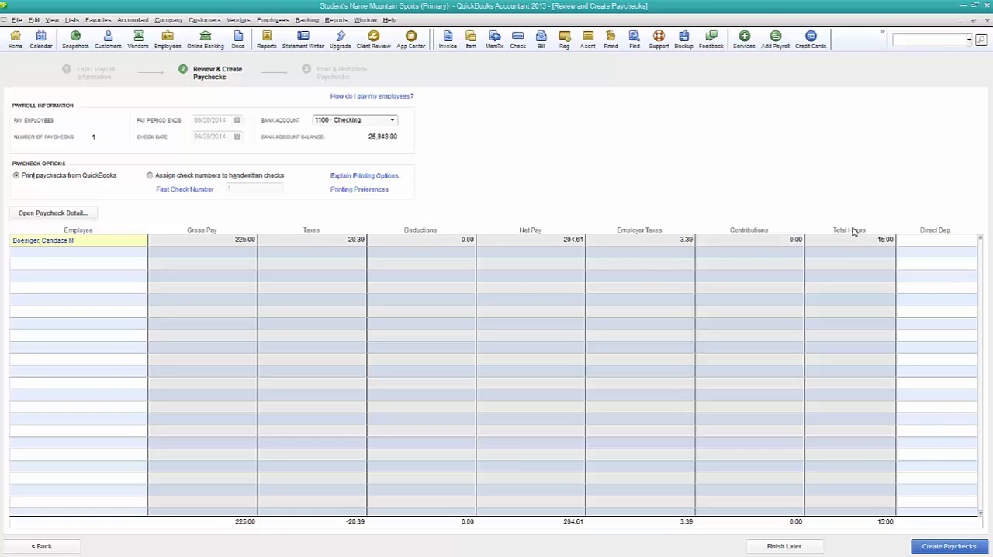
- Create the paycheck, preview its pay stub without printing, and close the payroll confirmation
{"action": "left_click", "coordinate": [970, 547]}
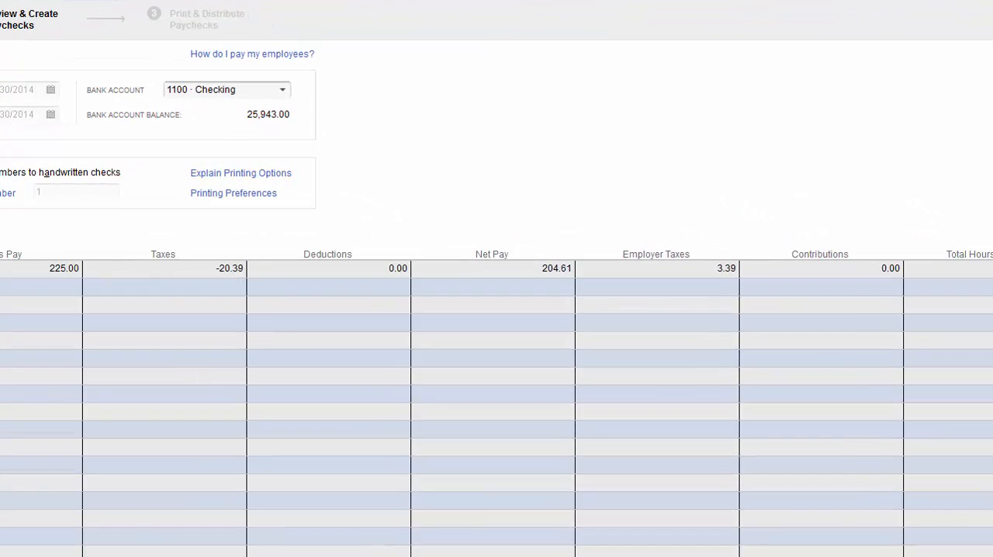
{"action": "left_click_drag", "start_coordinate": [636, 43], "coordinate": [498, 70]}
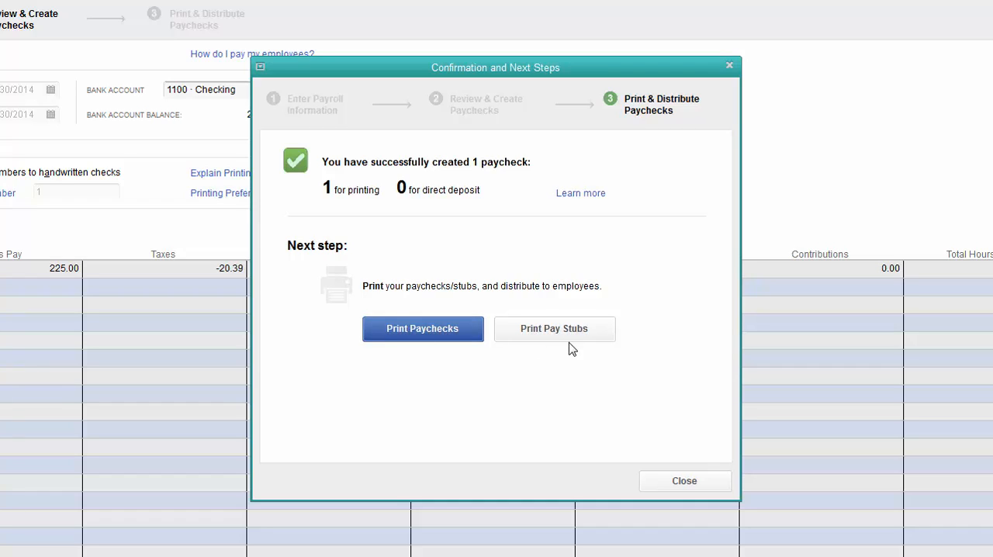
{"action": "left_click", "coordinate": [602, 338]}
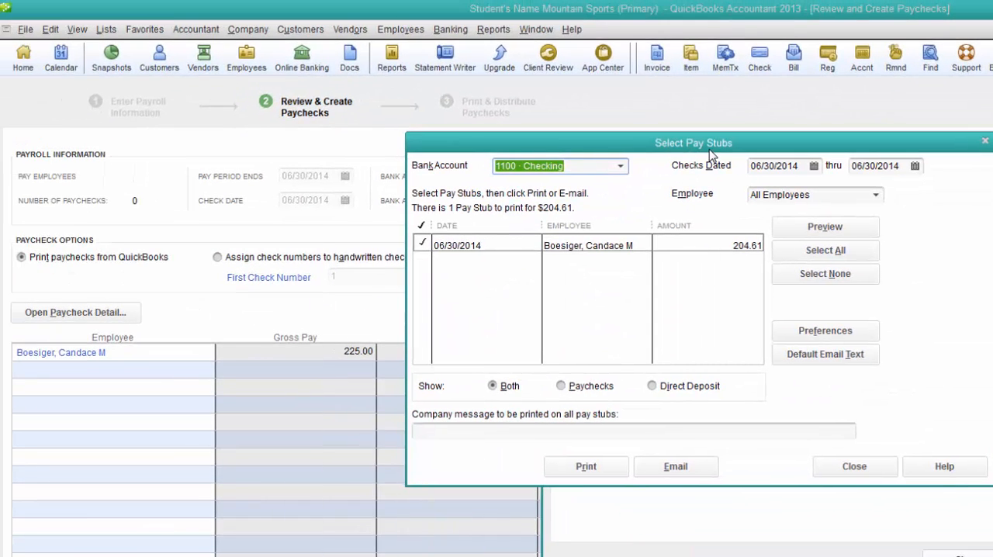
{"action": "left_click", "coordinate": [838, 227]}
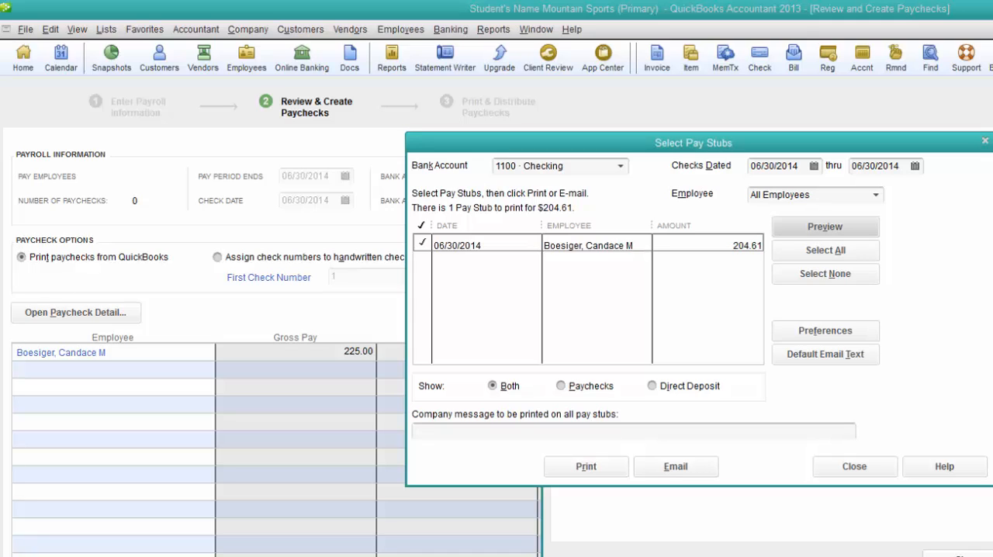
{"action": "left_click", "coordinate": [854, 226]}
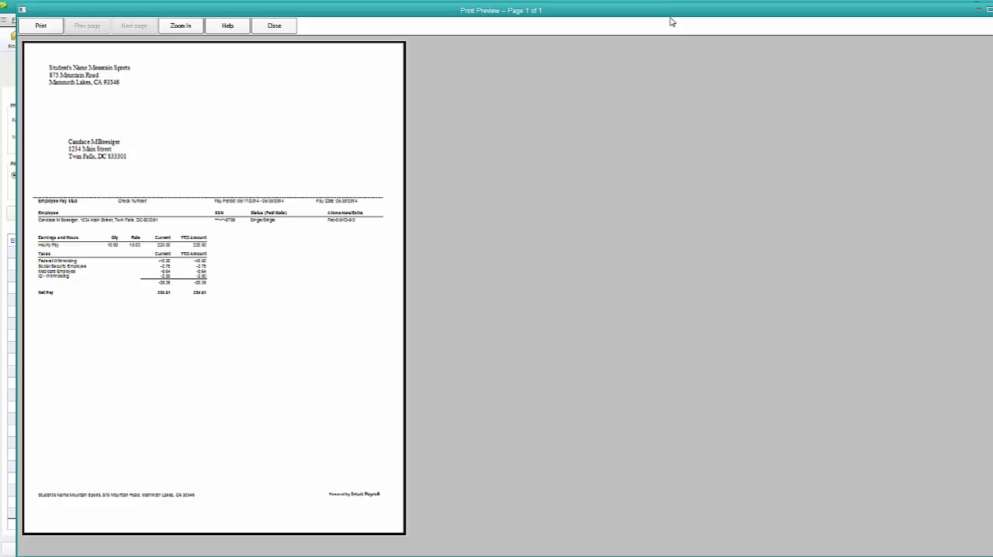
{"action": "left_click", "coordinate": [285, 27]}
{"action": "left_click", "coordinate": [582, 318]}
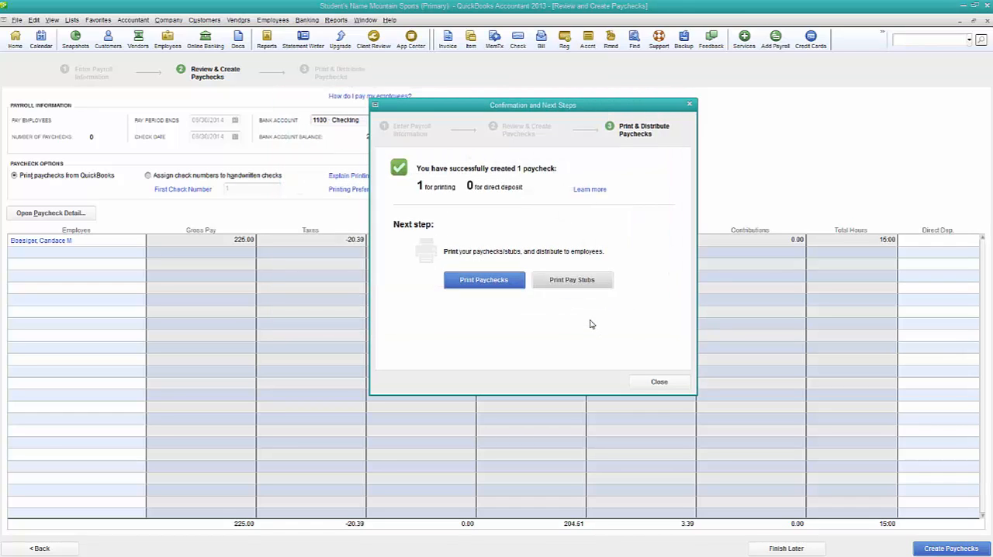
{"action": "left_click", "coordinate": [658, 383]}
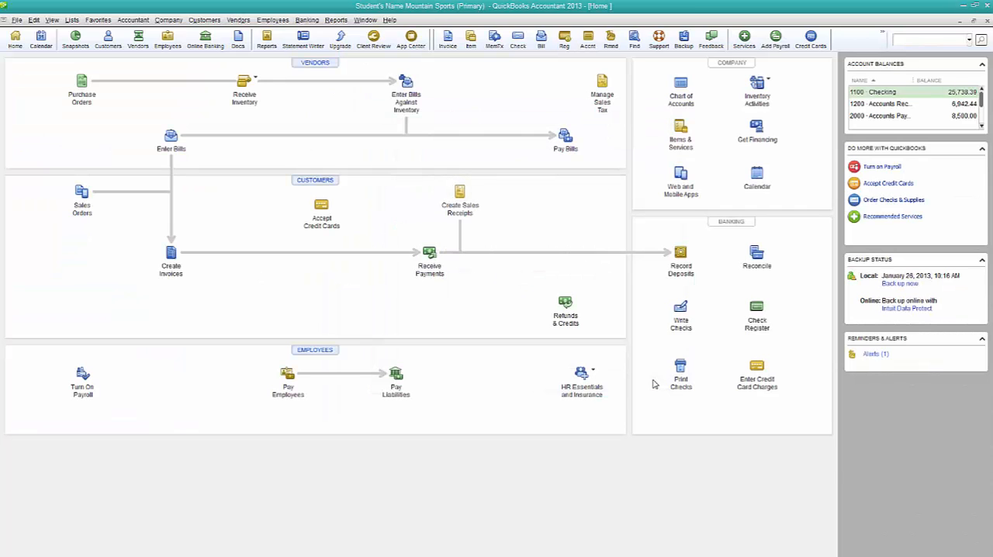
- Review the Payroll Item List for item types, rates, limits, tax tracking and payees, and close it
{"action": "left_click", "coordinate": [271, 20]}
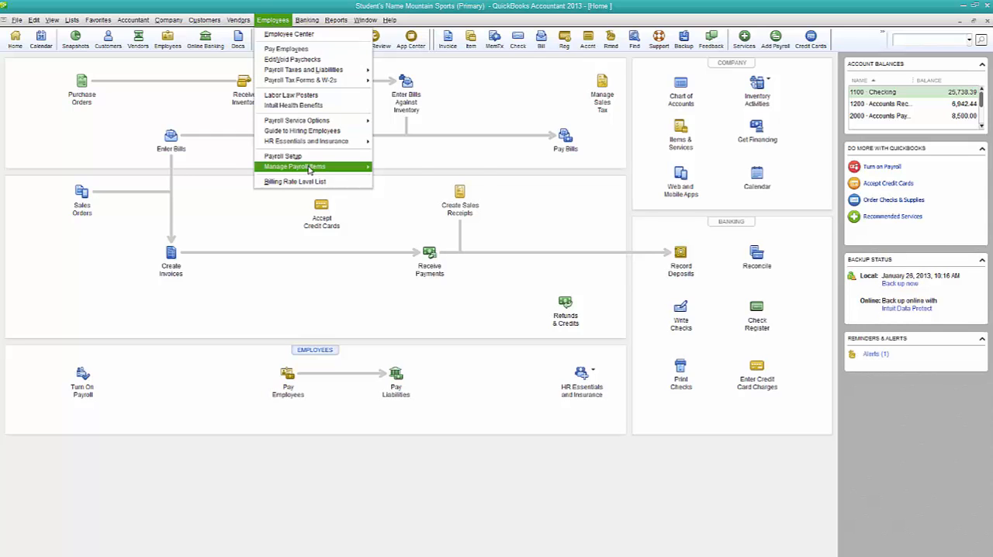
{"action": "mouse_move", "coordinate": [309, 168]}
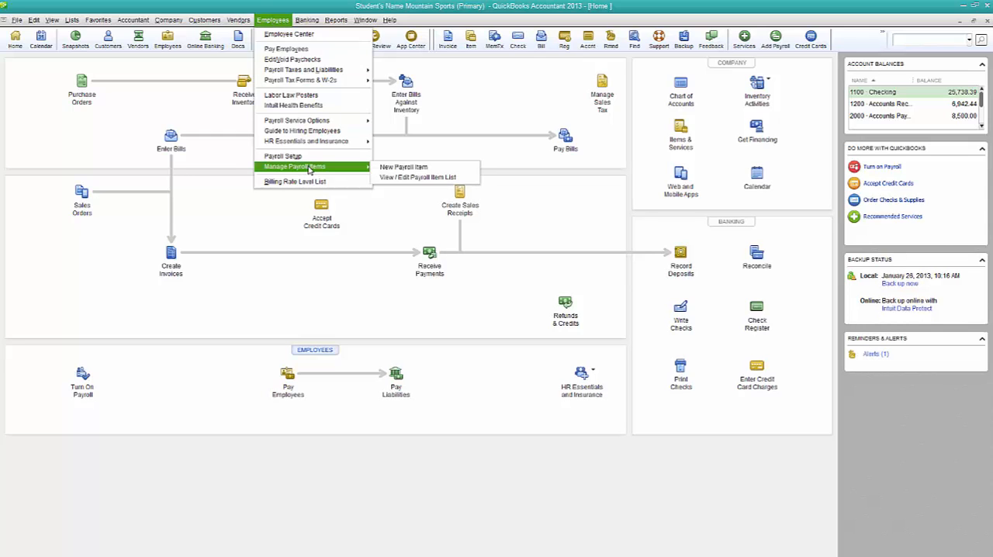
{"action": "left_click", "coordinate": [441, 178]}
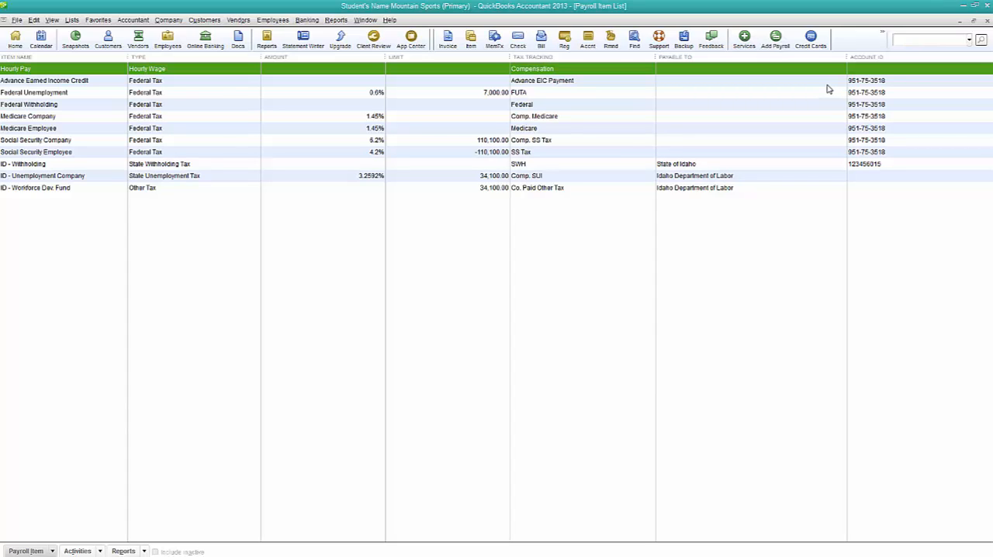
{"action": "left_click", "coordinate": [988, 21]}
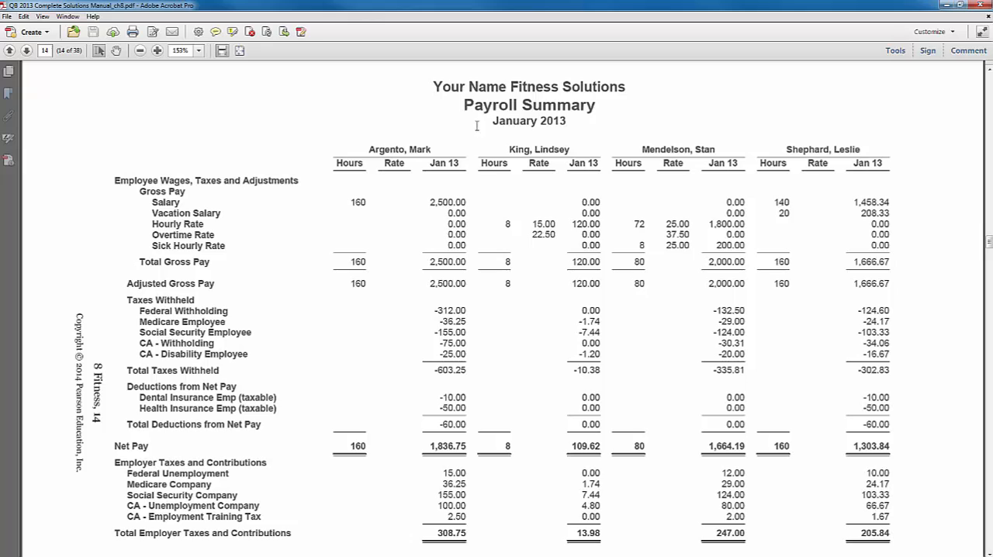
- Examine the January 2013 Payroll Summary in the Adobe Acrobat solutions manual, including taxes withheld, deductions and employer contributions
{"action": "left_click_drag", "start_coordinate": [495, 123], "coordinate": [567, 122]}
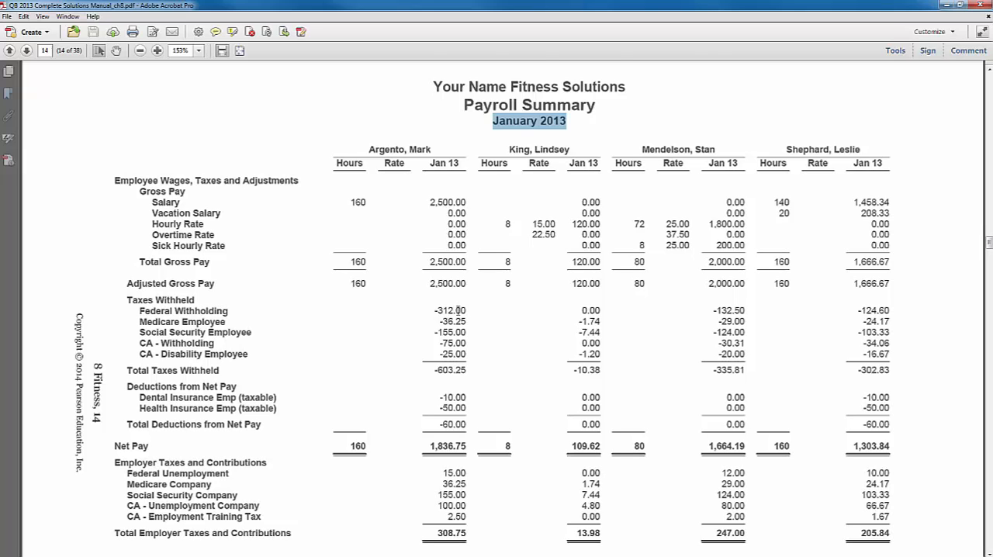
{"action": "scroll", "coordinate": [458, 311], "scroll_direction": "down", "scroll_amount": 2}
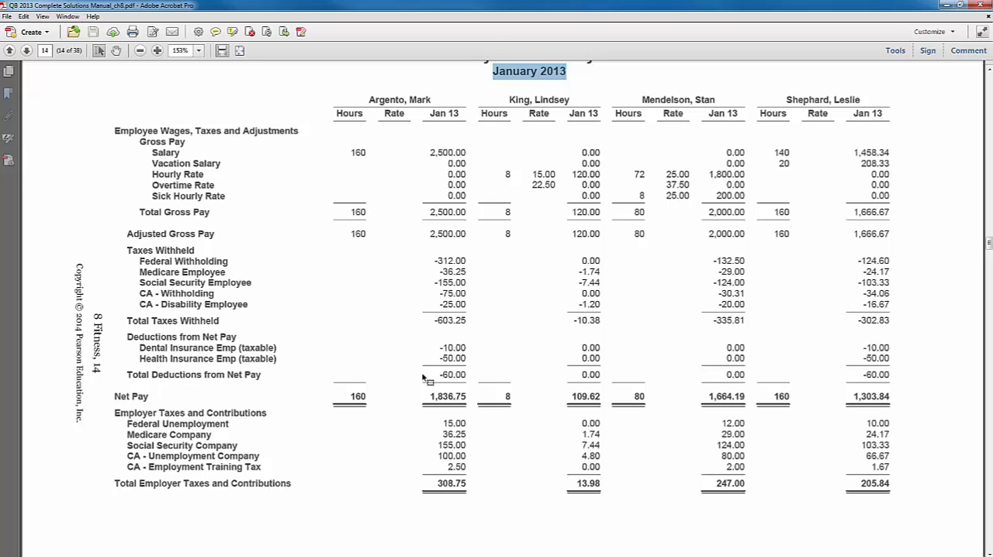
- Examine the first employee's employer taxes and contributions, and the taxes and deductions withheld, in the January 2013 Payroll Summary
{"action": "scroll", "coordinate": [456, 374], "scroll_direction": "down", "scroll_amount": 1}
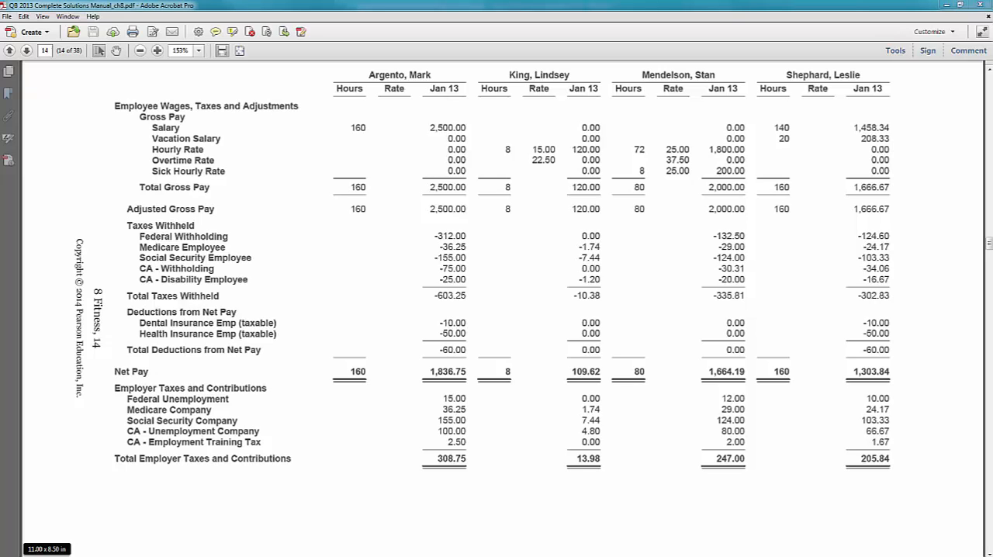
{"action": "left_click_drag", "start_coordinate": [394, 384], "coordinate": [491, 481]}
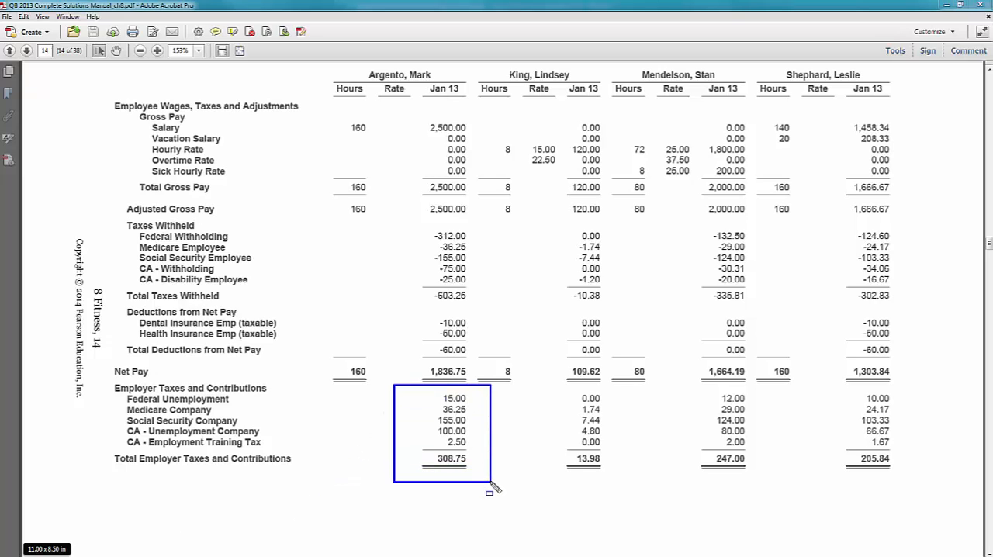
{"action": "left_click_drag", "start_coordinate": [390, 218], "coordinate": [489, 370]}
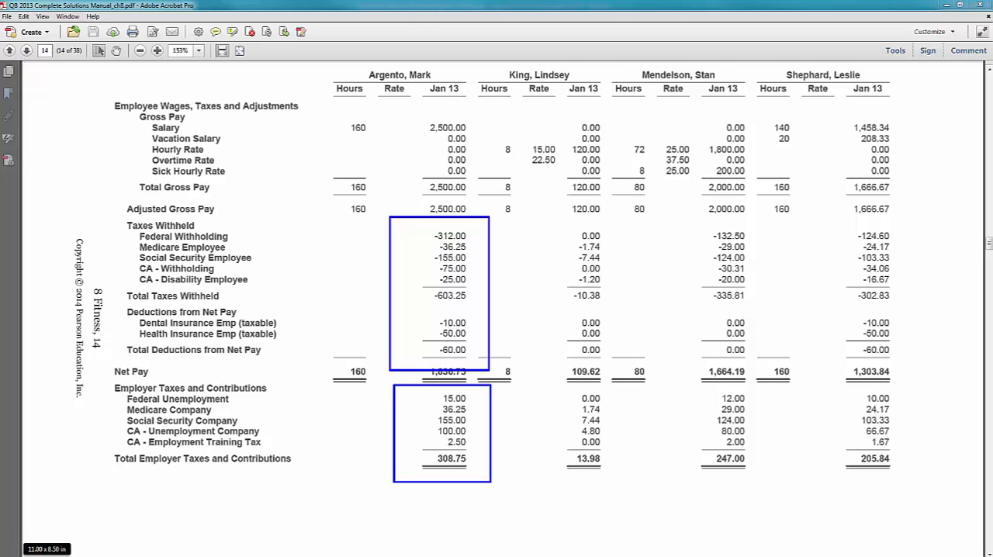
- Go to page 15 of the manual and examine the last employee's figures and the company totals in the Payroll Summary
{"action": "left_click", "coordinate": [25, 51]}
{"action": "scroll", "coordinate": [681, 245], "scroll_direction": "down", "scroll_amount": 2}
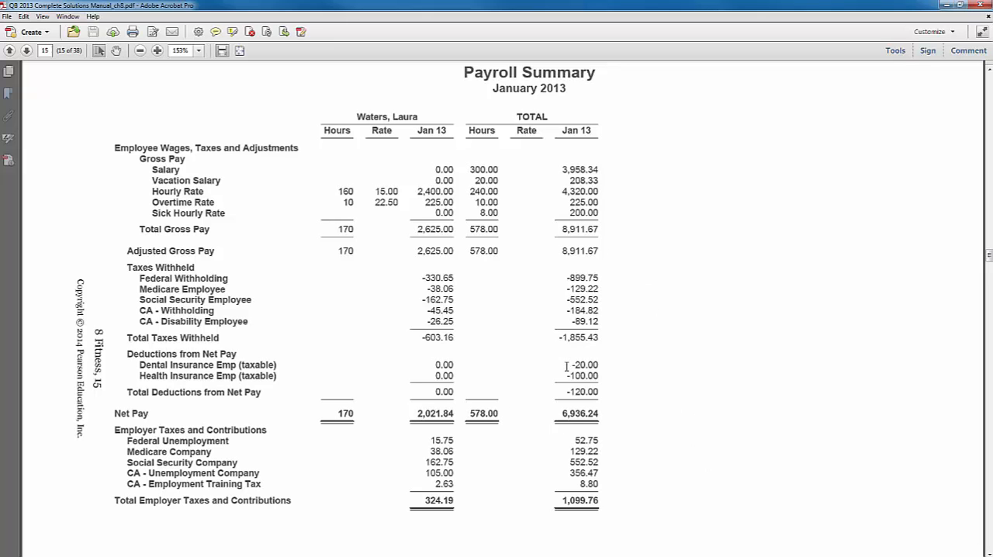
{"action": "scroll", "coordinate": [645, 415], "scroll_direction": "down", "scroll_amount": 3}
{"action": "scroll", "coordinate": [645, 416], "scroll_direction": "down", "scroll_amount": 5}
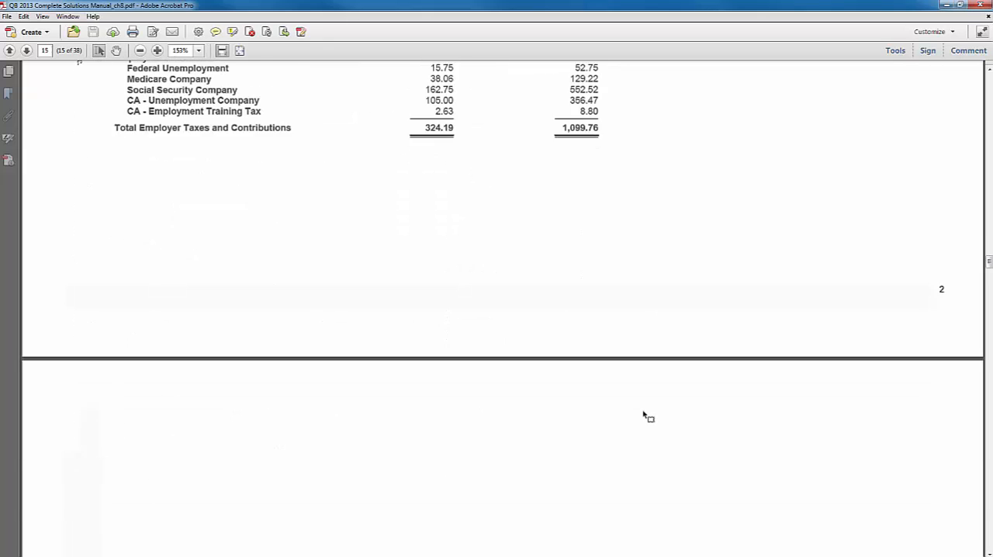
{"action": "scroll", "coordinate": [645, 416], "scroll_direction": "up", "scroll_amount": 4}
{"action": "scroll", "coordinate": [645, 413], "scroll_direction": "up", "scroll_amount": 2}
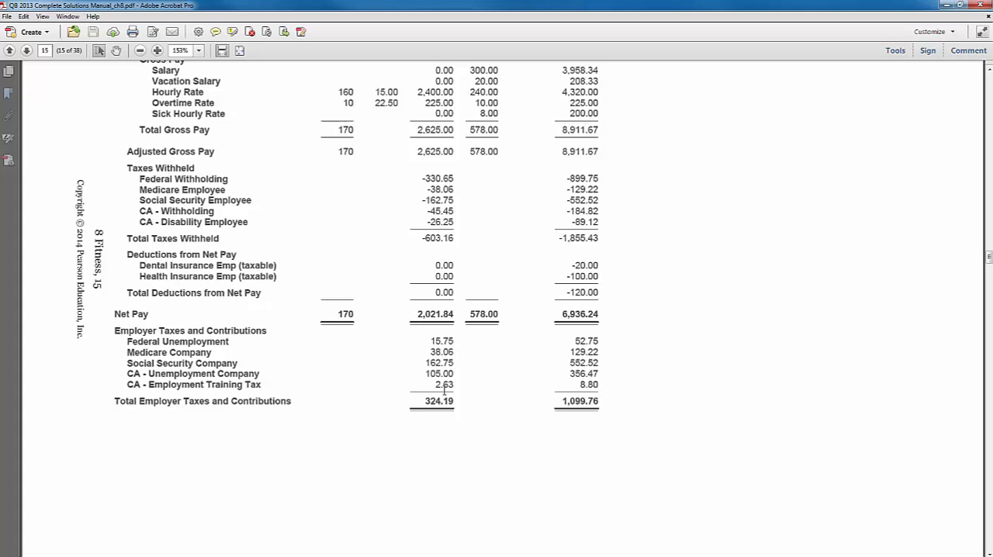
{"action": "scroll", "coordinate": [444, 392], "scroll_direction": "up", "scroll_amount": 3}
- Go to the Payroll Liability Balances report on page 16 and rotate the view counterclockwise to read it upright
{"action": "scroll", "coordinate": [445, 392], "scroll_direction": "down", "scroll_amount": 10}
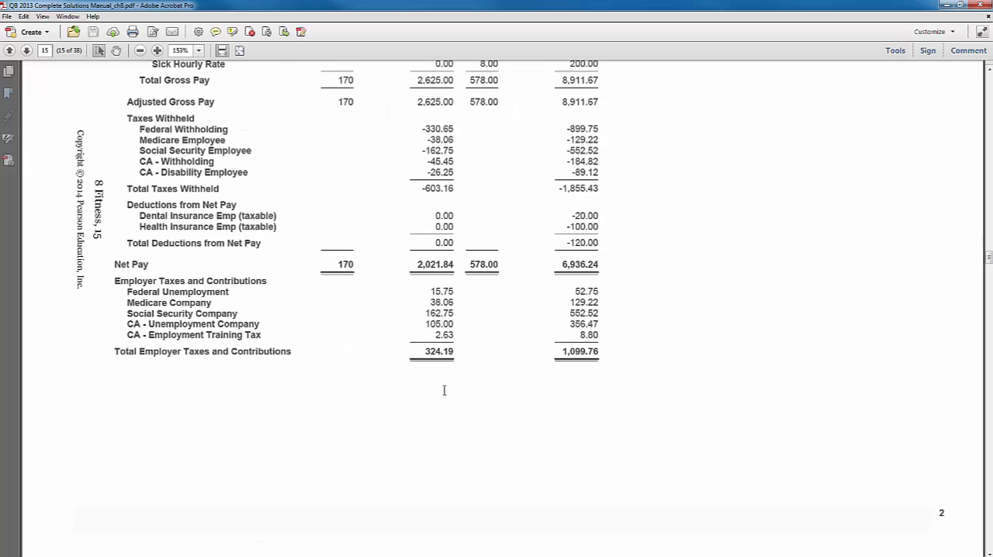
{"action": "scroll", "coordinate": [447, 396], "scroll_direction": "down", "scroll_amount": 5}
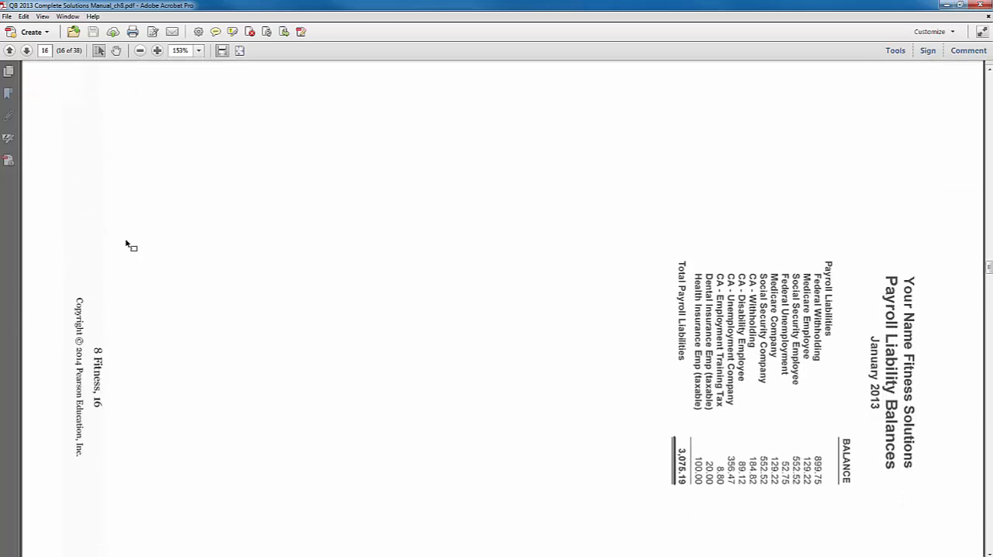
{"action": "left_click", "coordinate": [24, 16]}
{"action": "mouse_move", "coordinate": [41, 17]}
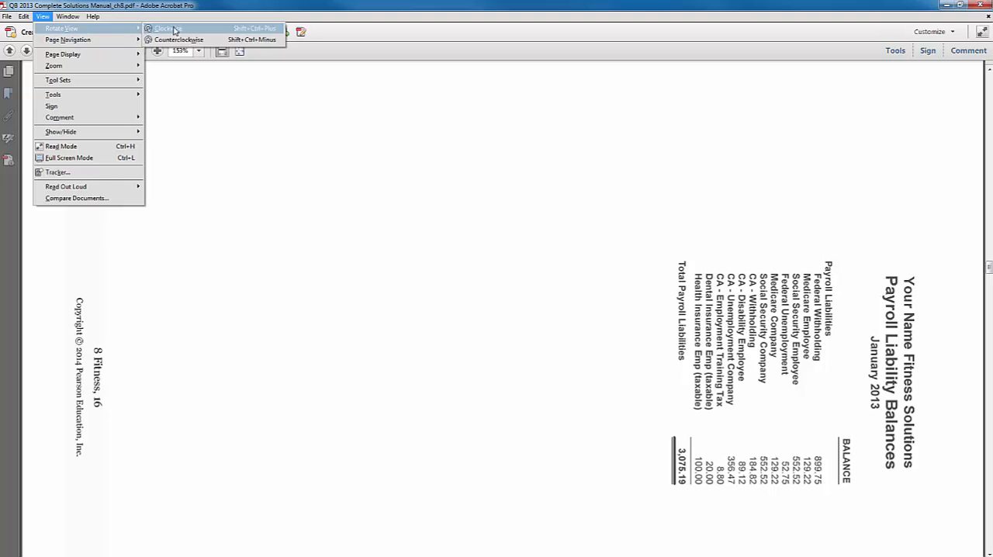
{"action": "left_click", "coordinate": [183, 40]}
{"action": "scroll", "coordinate": [307, 376], "scroll_direction": "up", "scroll_amount": 5}
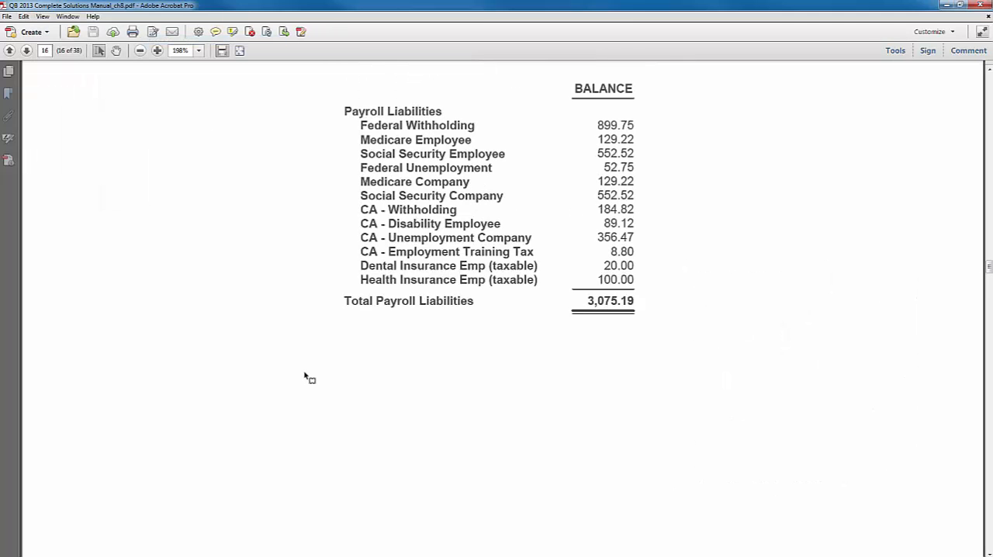
{"action": "scroll", "coordinate": [307, 377], "scroll_direction": "up", "scroll_amount": 1}
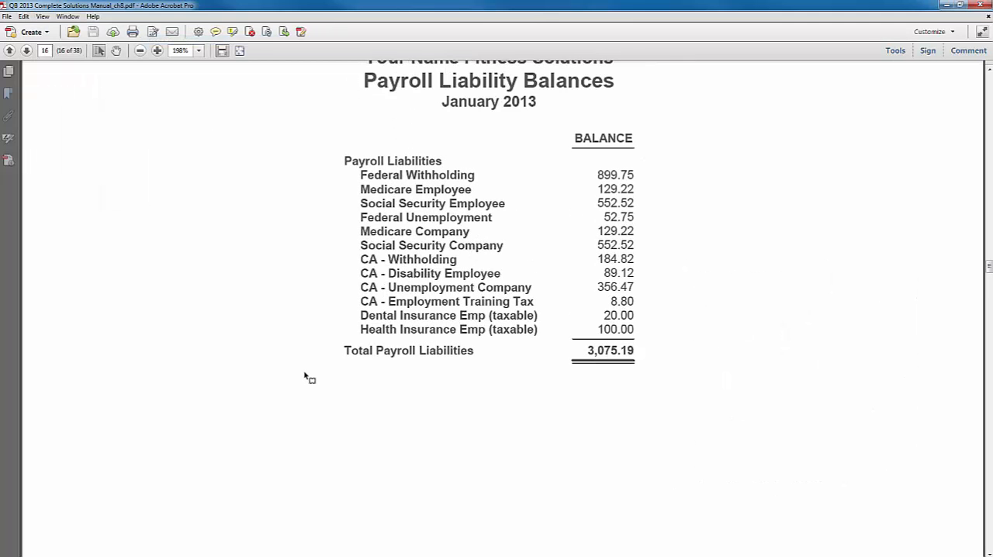
{"action": "scroll", "coordinate": [306, 377], "scroll_direction": "up", "scroll_amount": 2}
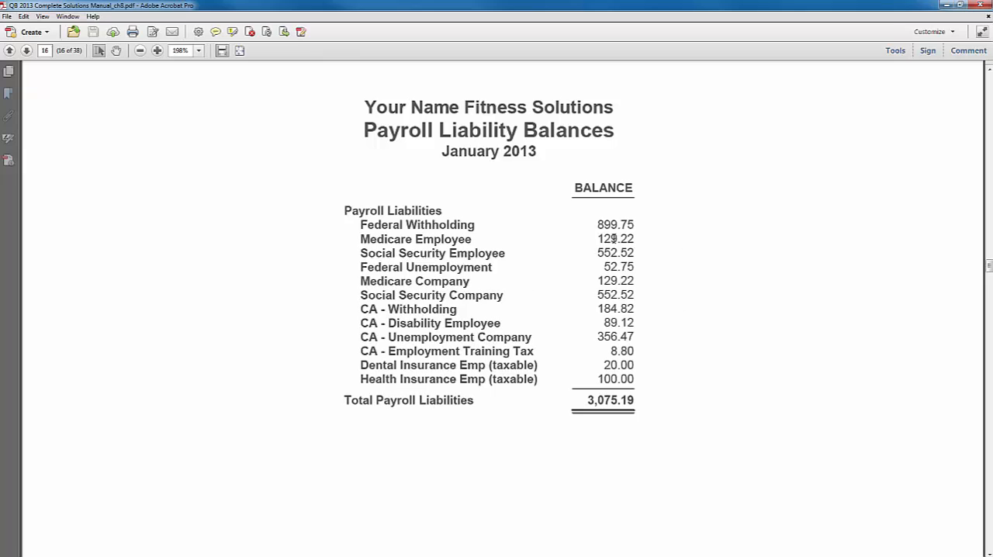
- Compare the Medicare Employee and Medicare Company balances in the Payroll Liability Balances report
{"action": "left_click_drag", "start_coordinate": [630, 238], "coordinate": [361, 255]}
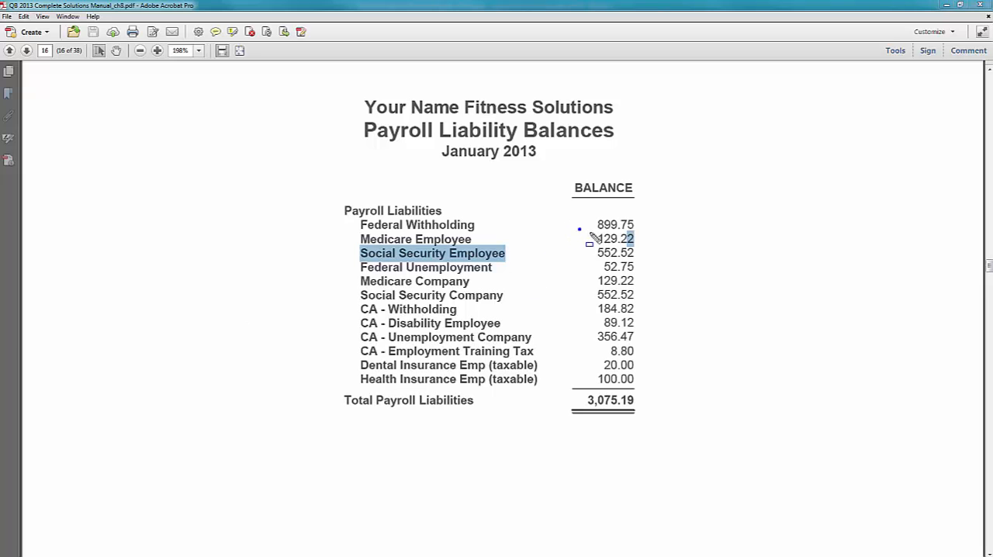
{"action": "left_click_drag", "start_coordinate": [578, 227], "coordinate": [649, 245]}
{"action": "left_click_drag", "start_coordinate": [593, 272], "coordinate": [651, 290]}
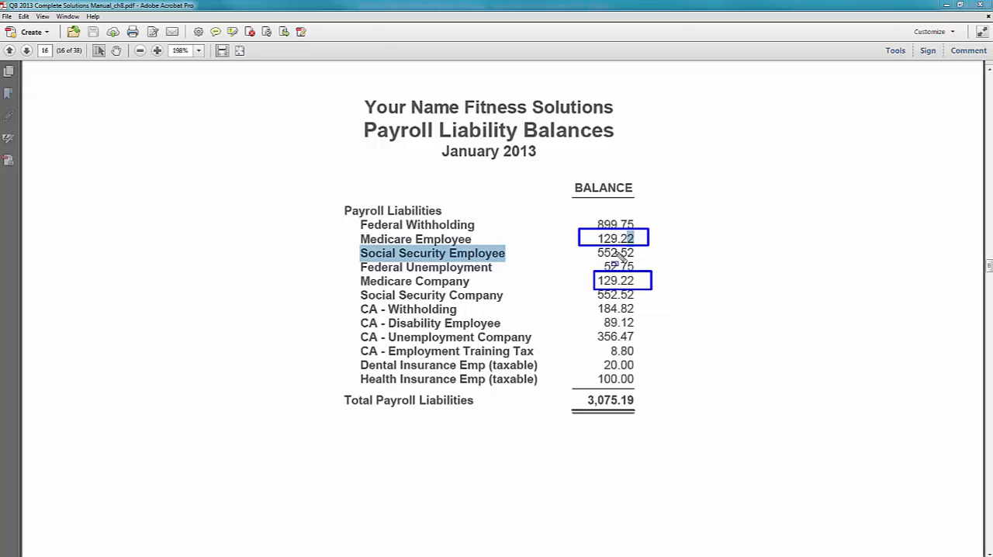
{"action": "key", "text": "Escape"}
{"action": "left_click", "coordinate": [692, 295]}
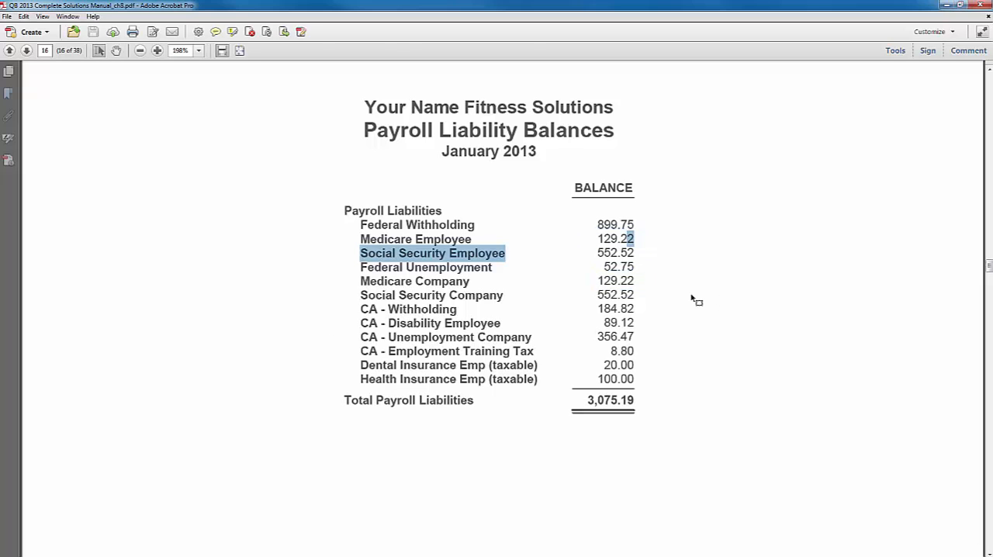
- Review the full list of January 2013 payroll liabilities down to the total, and switch back to QuickBooks
{"action": "scroll", "coordinate": [696, 307], "scroll_direction": "down", "scroll_amount": 10}
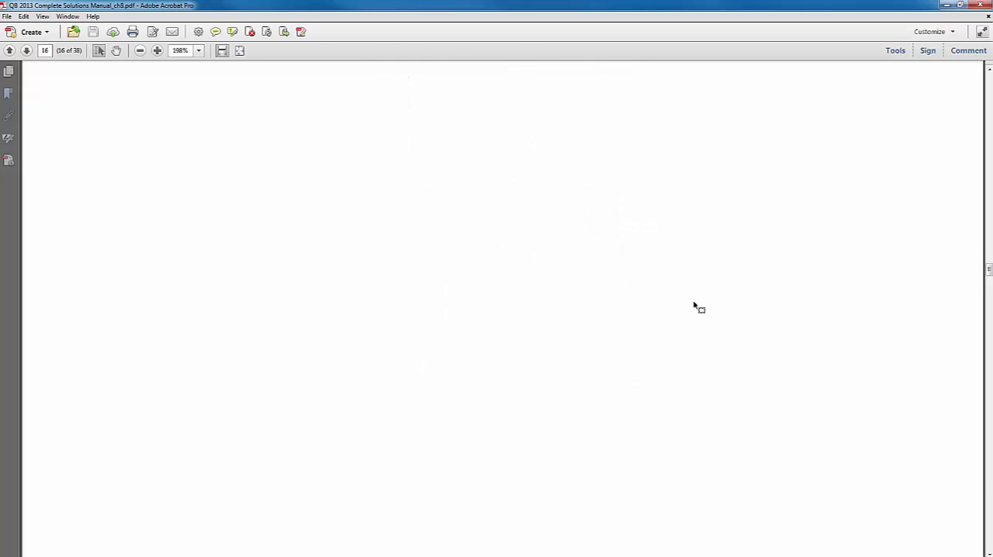
{"action": "scroll", "coordinate": [696, 307], "scroll_direction": "down", "scroll_amount": 3}
{"action": "scroll", "coordinate": [696, 307], "scroll_direction": "up", "scroll_amount": 5}
{"action": "scroll", "coordinate": [696, 307], "scroll_direction": "up", "scroll_amount": 5}
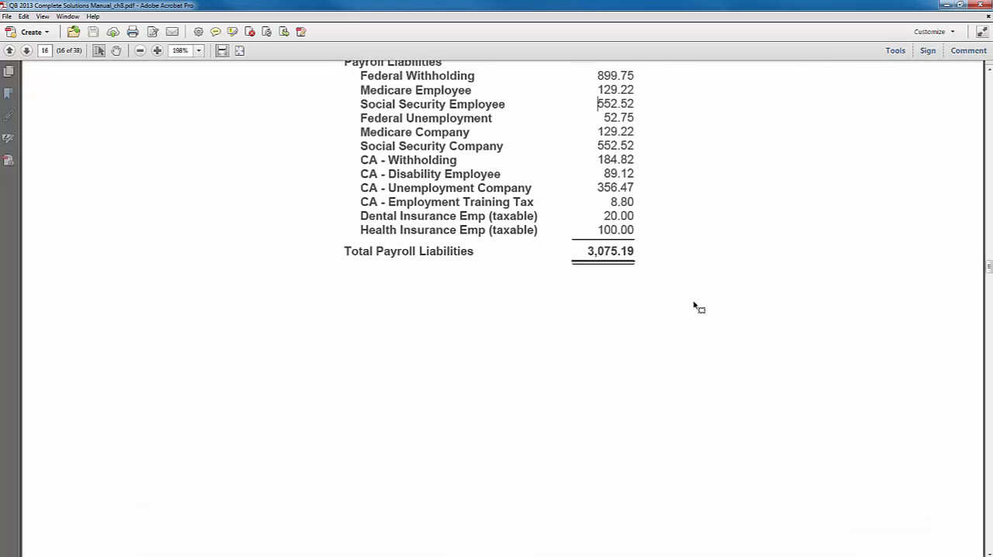
{"action": "scroll", "coordinate": [696, 307], "scroll_direction": "up", "scroll_amount": 5}
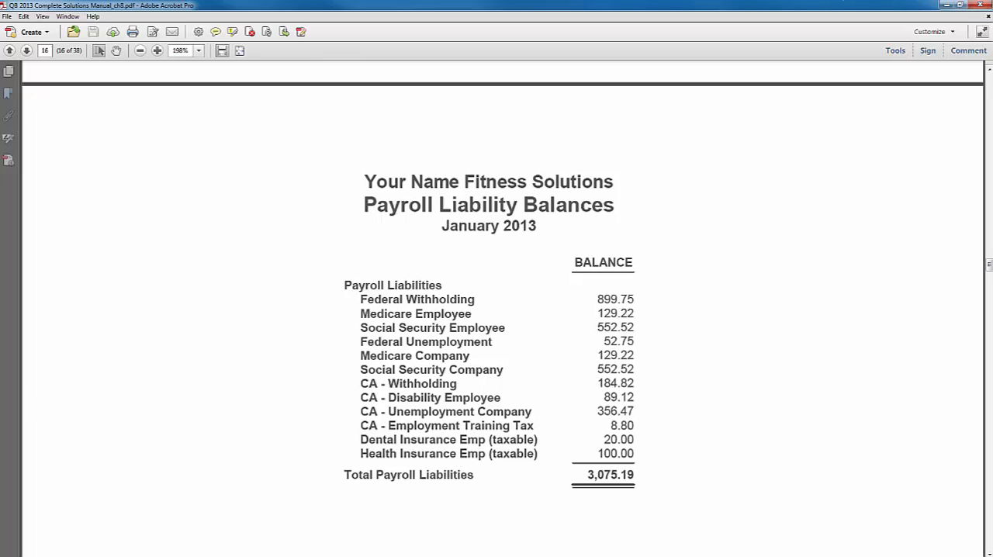
{"action": "key", "text": "alt+Tab"}
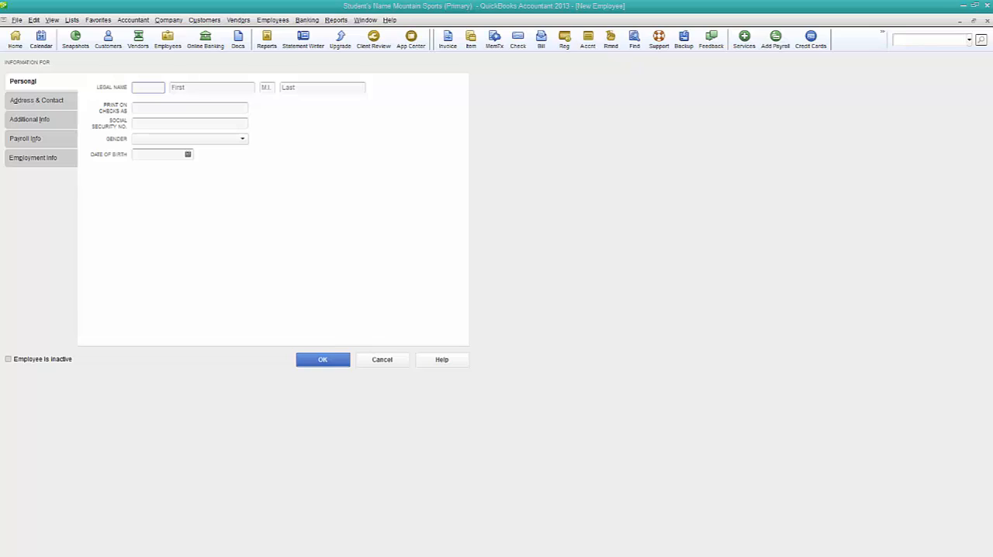